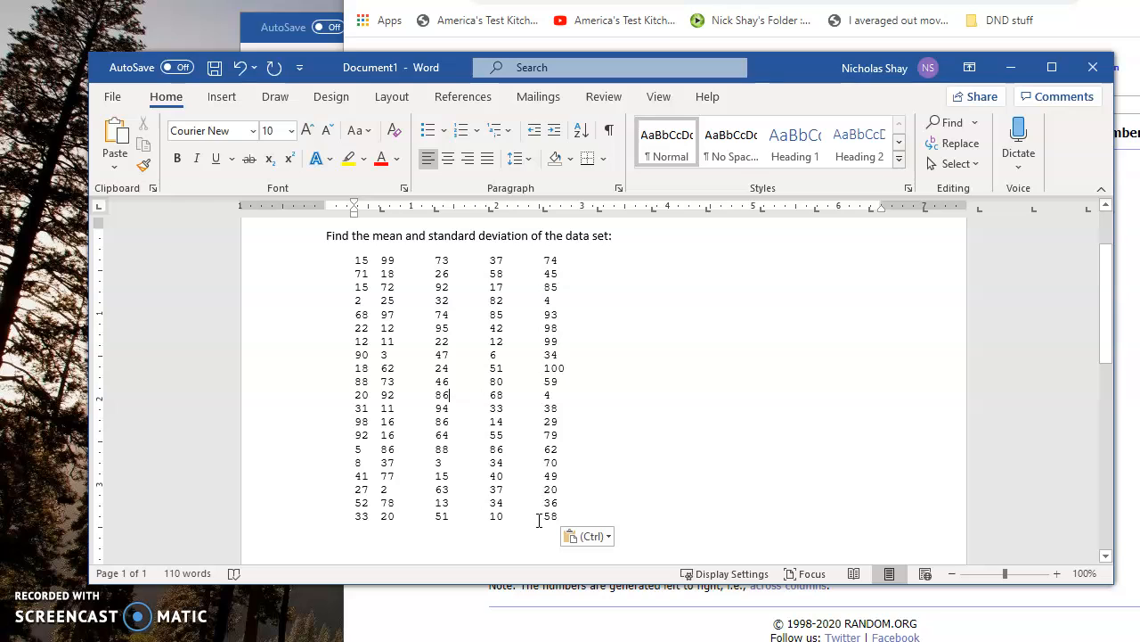
- Open a blank Excel workbook and move its window over the Word document
{"action": "right_click", "coordinate": [265, 640]}
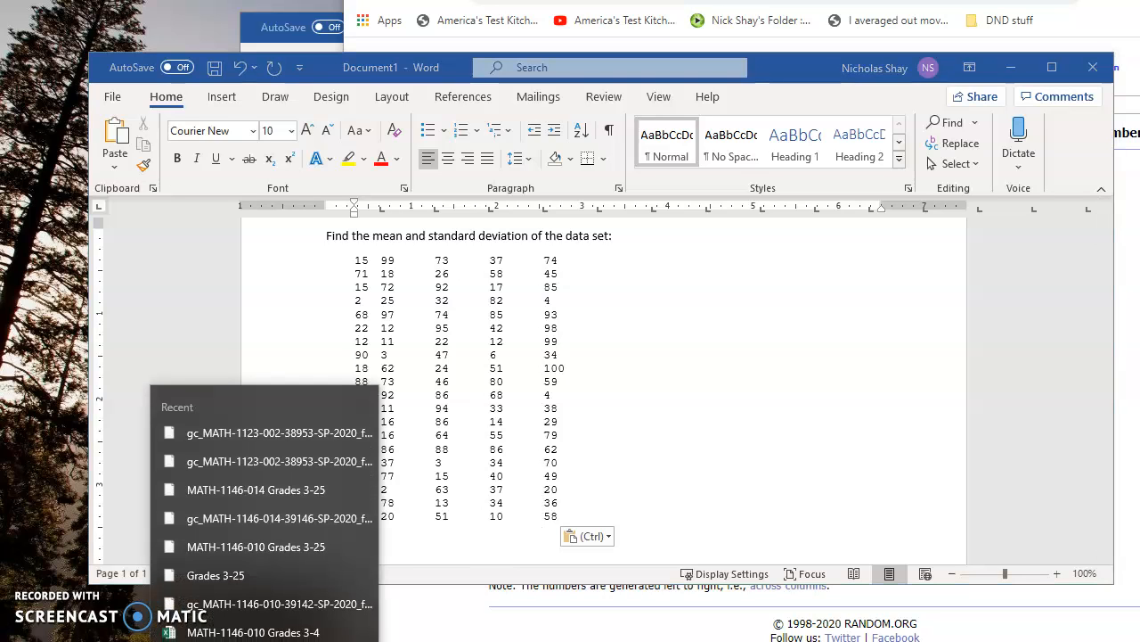
{"action": "left_click", "coordinate": [265, 641]}
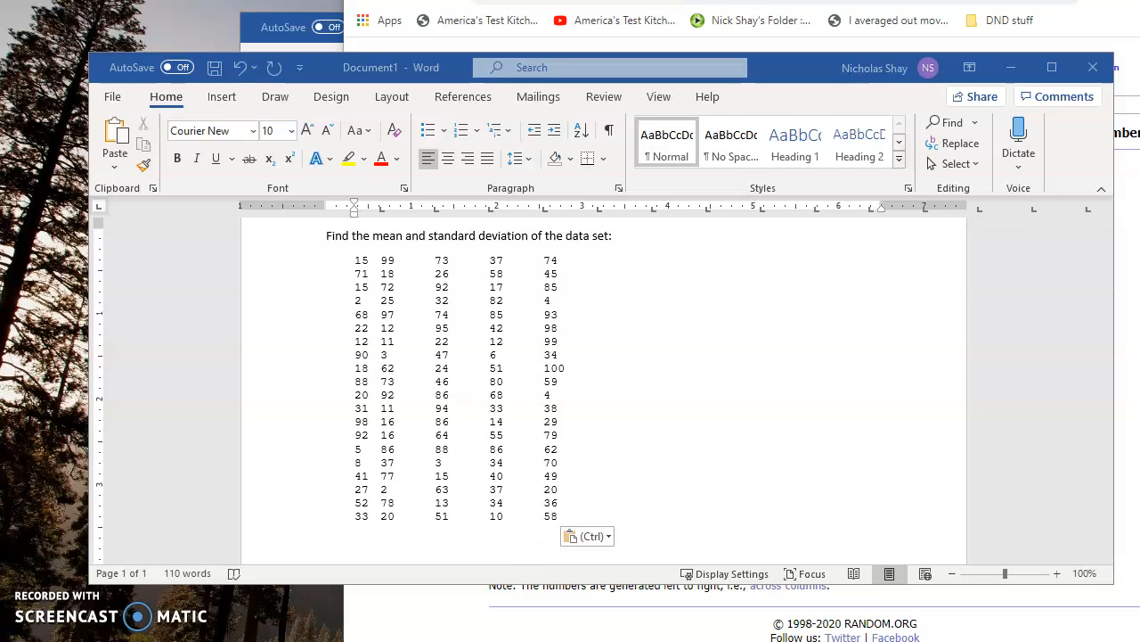
{"action": "left_click_drag", "start_coordinate": [1139, 227], "coordinate": [588, 87]}
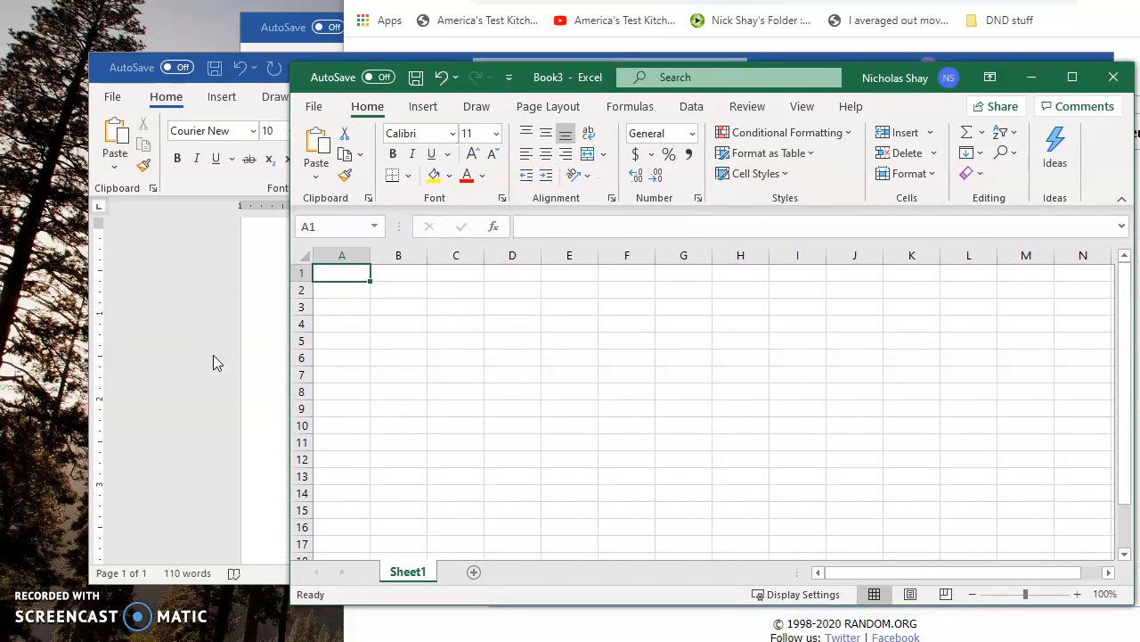
- Switch to the Word document and copy all five columns of numbers below the problem statement
{"action": "left_click", "coordinate": [213, 355]}
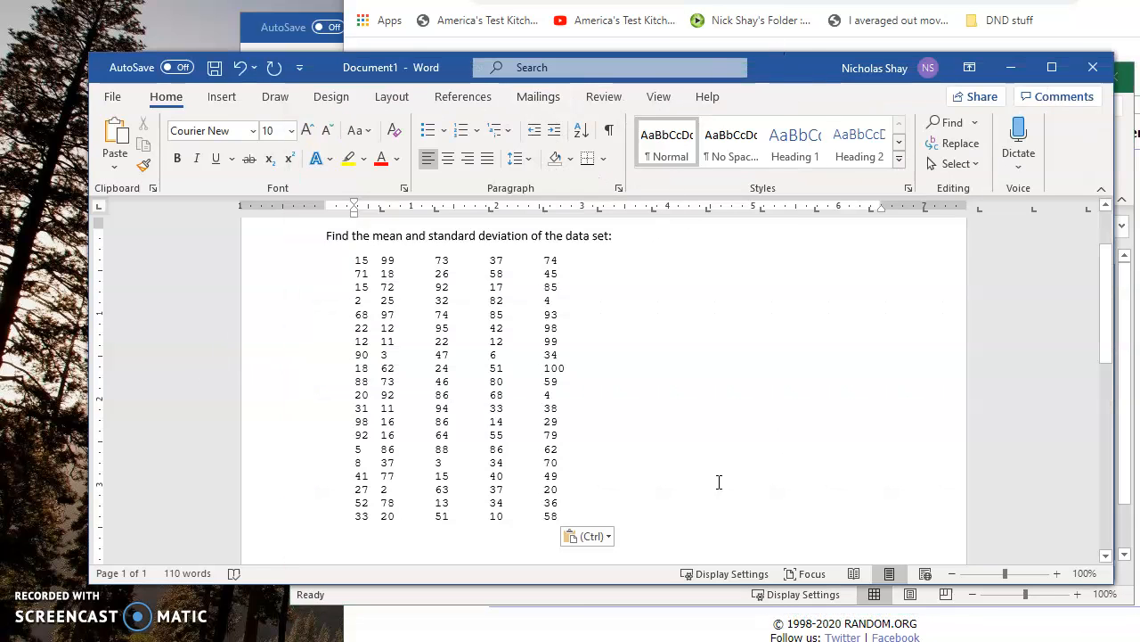
{"action": "left_click", "coordinate": [602, 598]}
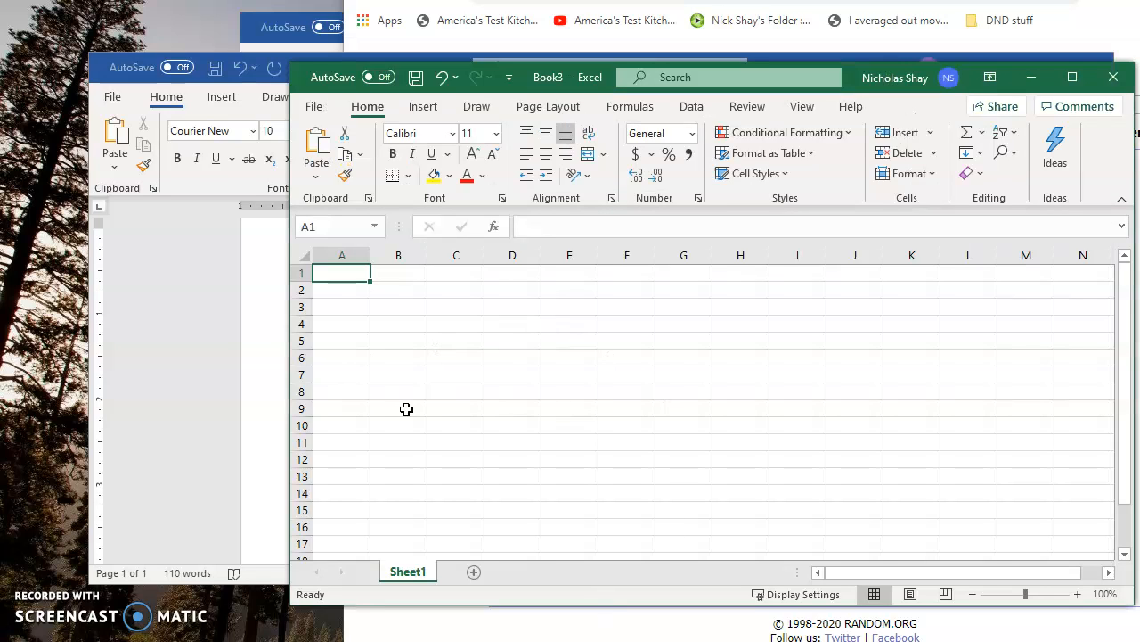
{"action": "left_click", "coordinate": [234, 398]}
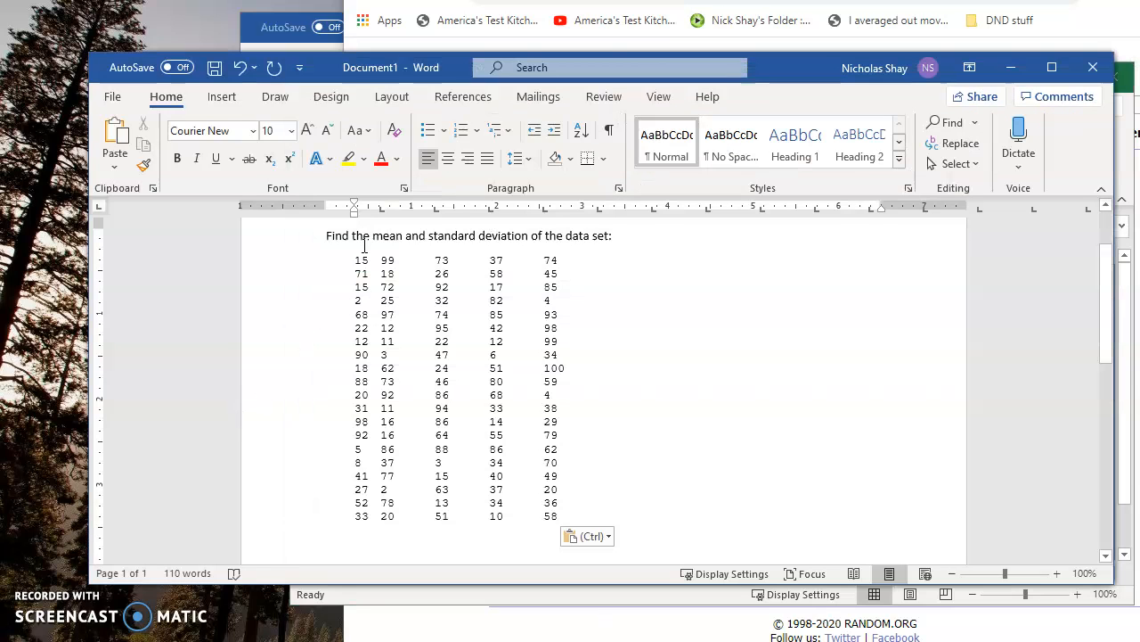
{"action": "left_click_drag", "start_coordinate": [355, 259], "coordinate": [329, 534]}
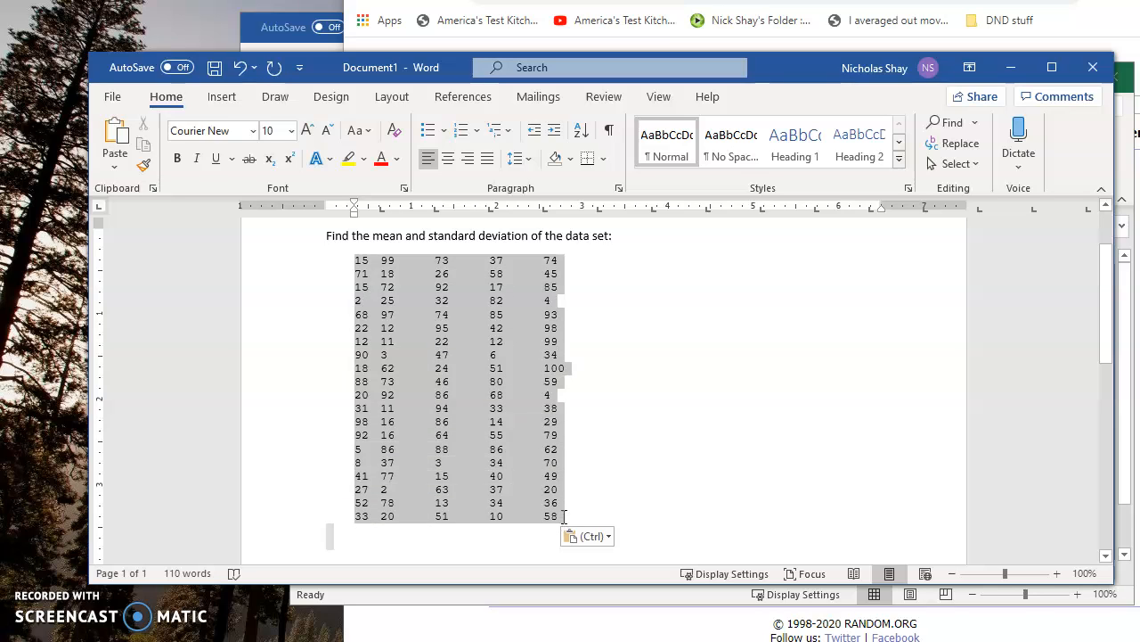
{"action": "left_click", "coordinate": [561, 515]}
{"action": "left_click_drag", "start_coordinate": [561, 515], "coordinate": [293, 259]}
{"action": "key", "text": "ctrl+c"}
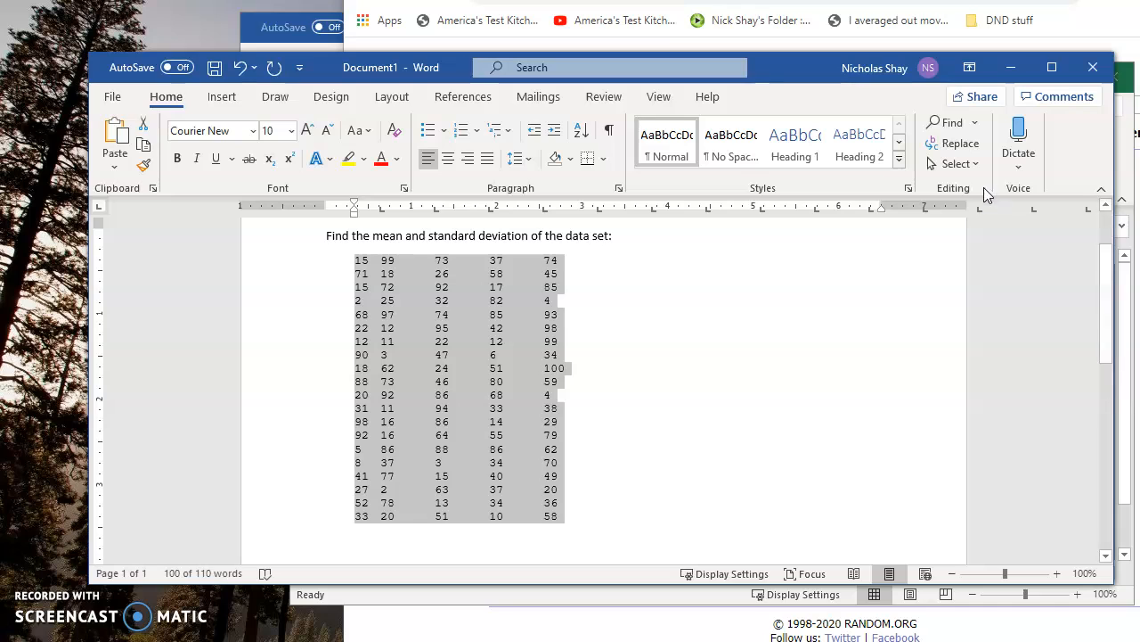
{"action": "left_click", "coordinate": [565, 507]}
{"action": "left_click_drag", "start_coordinate": [582, 518], "coordinate": [332, 264]}
{"action": "right_click", "coordinate": [370, 286]}
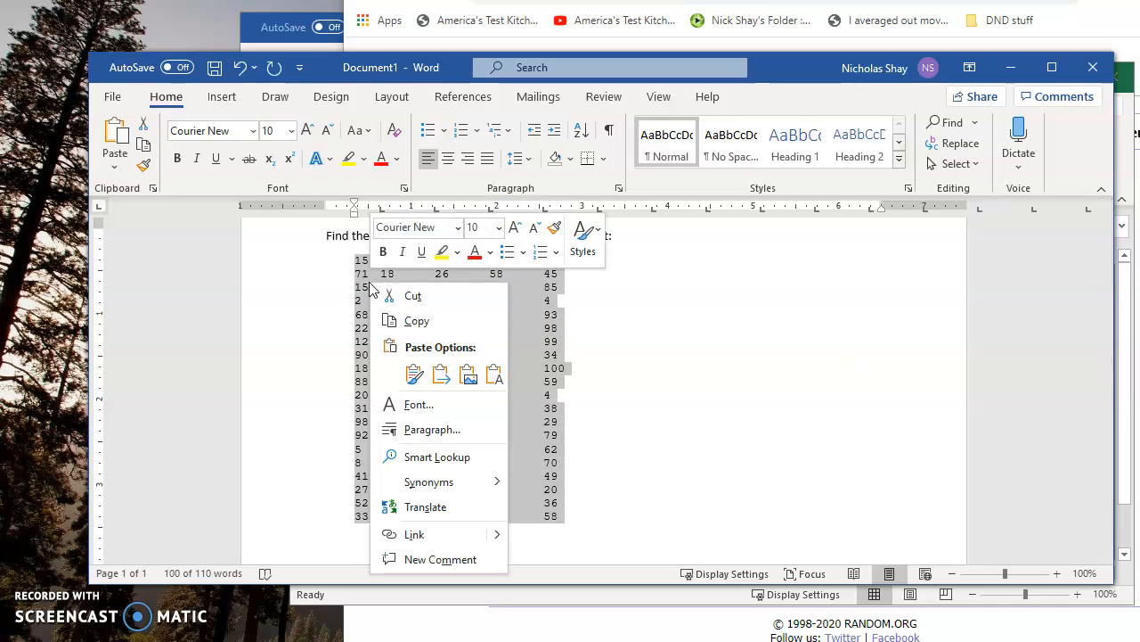
{"action": "left_click", "coordinate": [448, 325]}
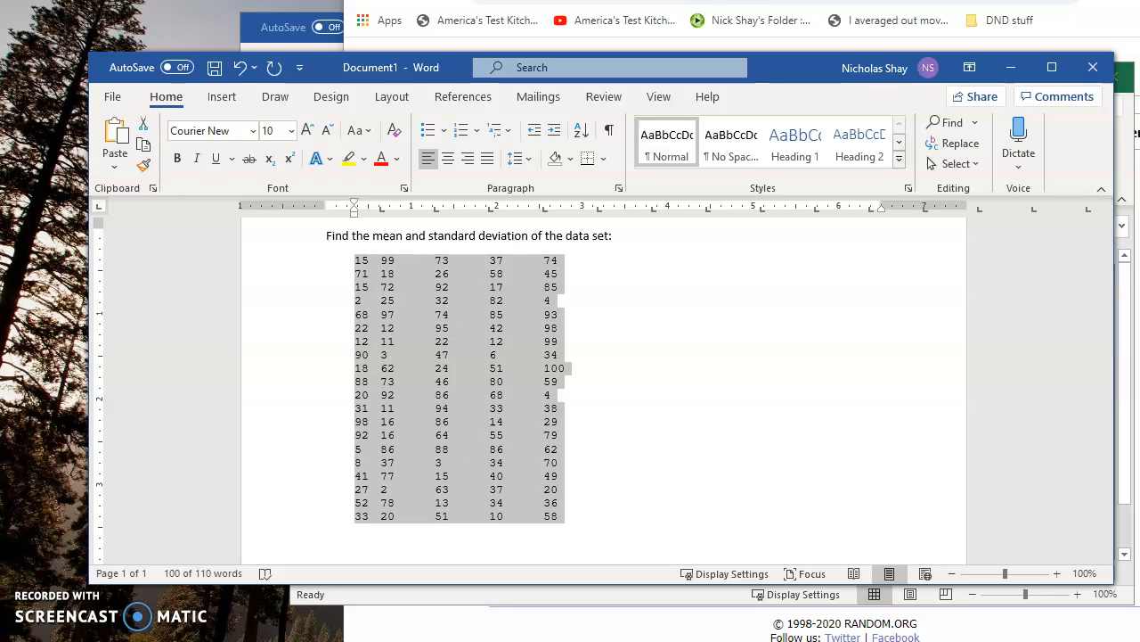
- Switch to the Excel workbook and paste the copied numbers at cell A1, keeping the source formatting
{"action": "left_click", "coordinate": [526, 641]}
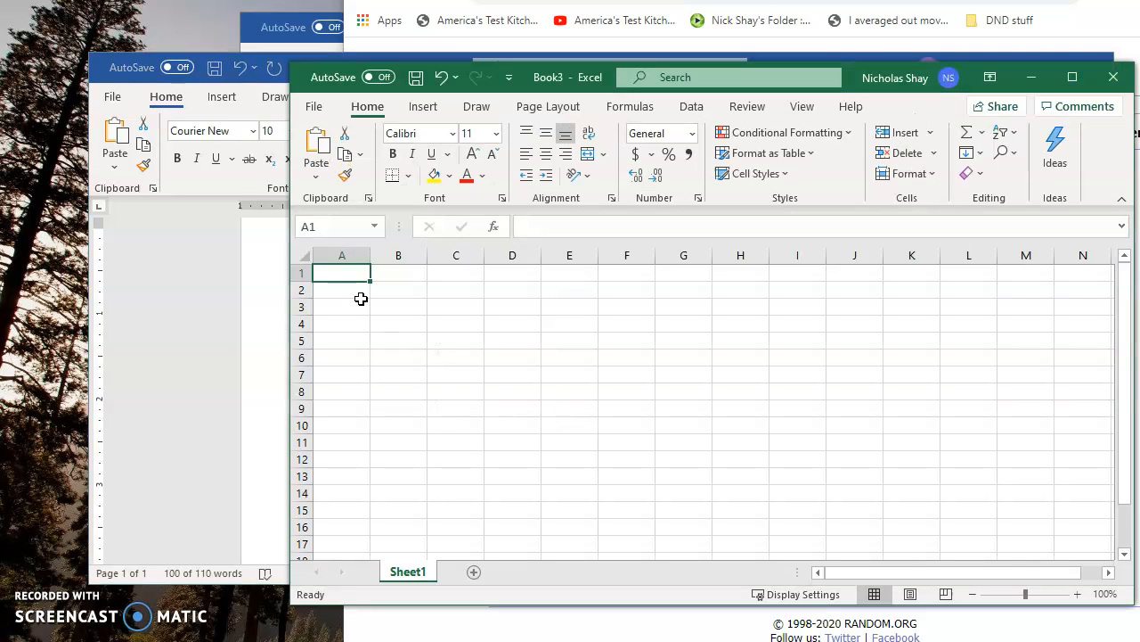
{"action": "right_click", "coordinate": [356, 271]}
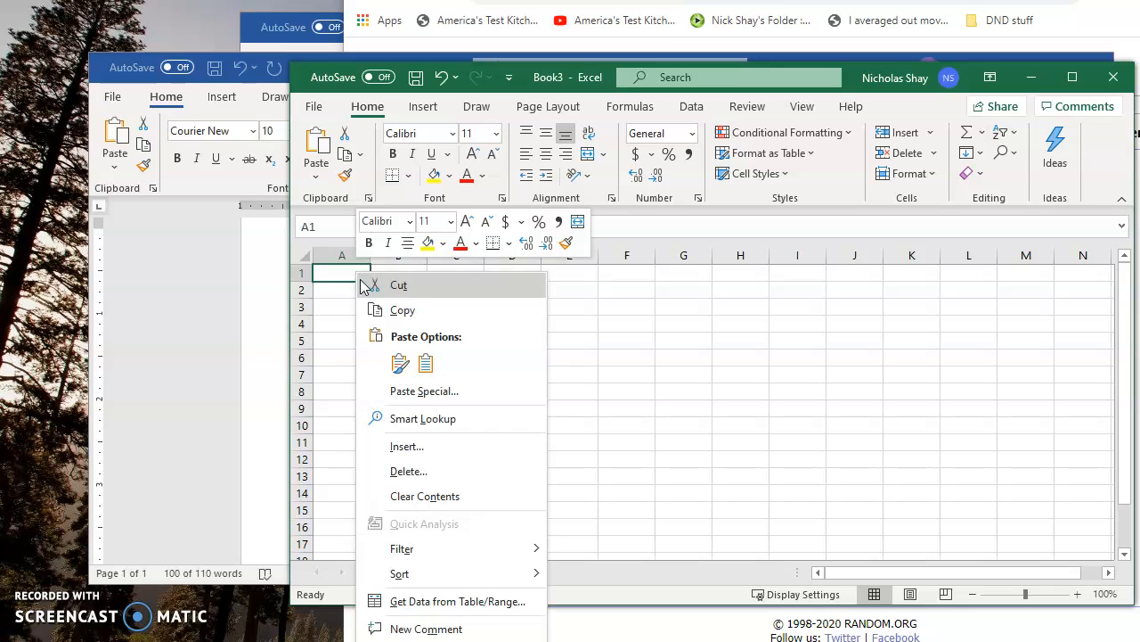
{"action": "left_click", "coordinate": [398, 362]}
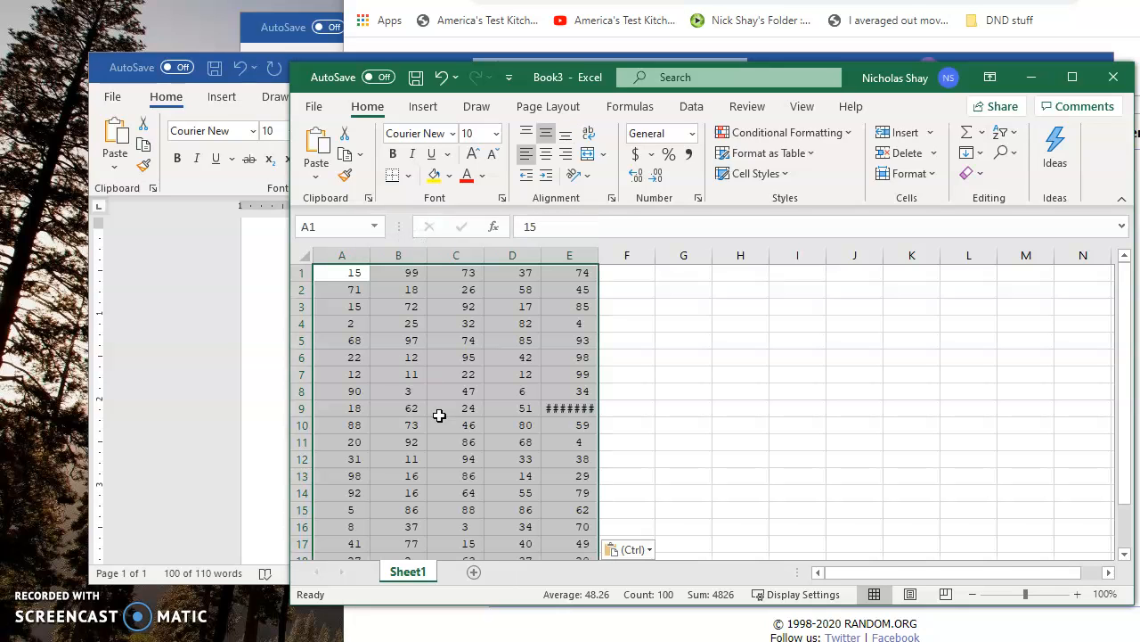
- Check the content of cell E9 and widen column E slightly so that its value displays in full
{"action": "scroll", "coordinate": [490, 415], "scroll_direction": "down", "scroll_amount": 1}
{"action": "left_click", "coordinate": [588, 357]}
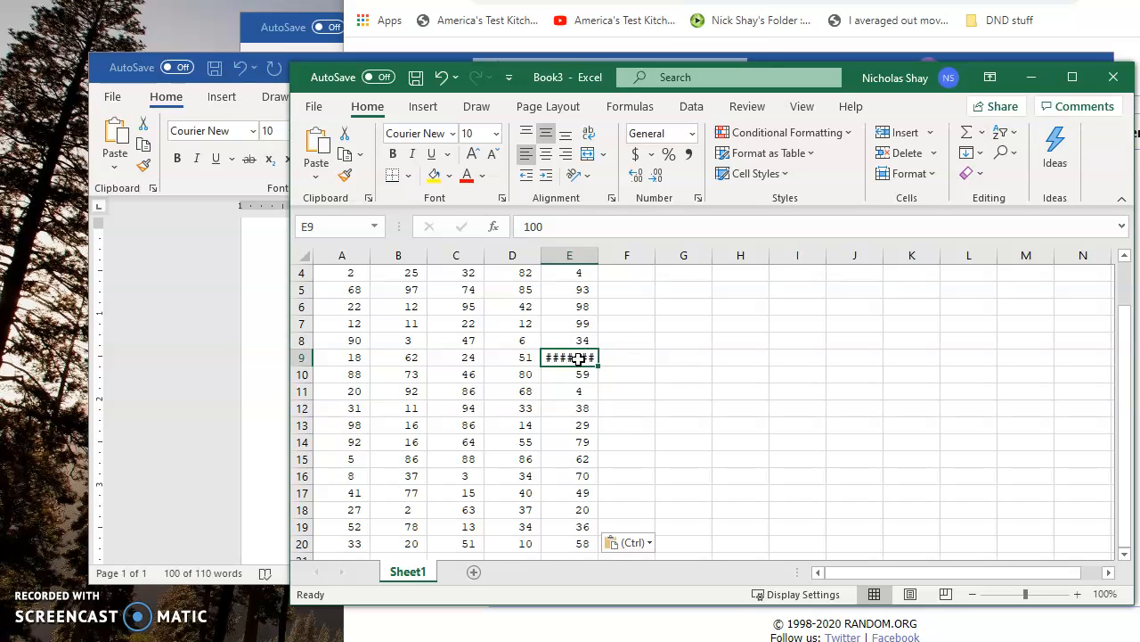
{"action": "left_click_drag", "start_coordinate": [565, 227], "coordinate": [519, 226]}
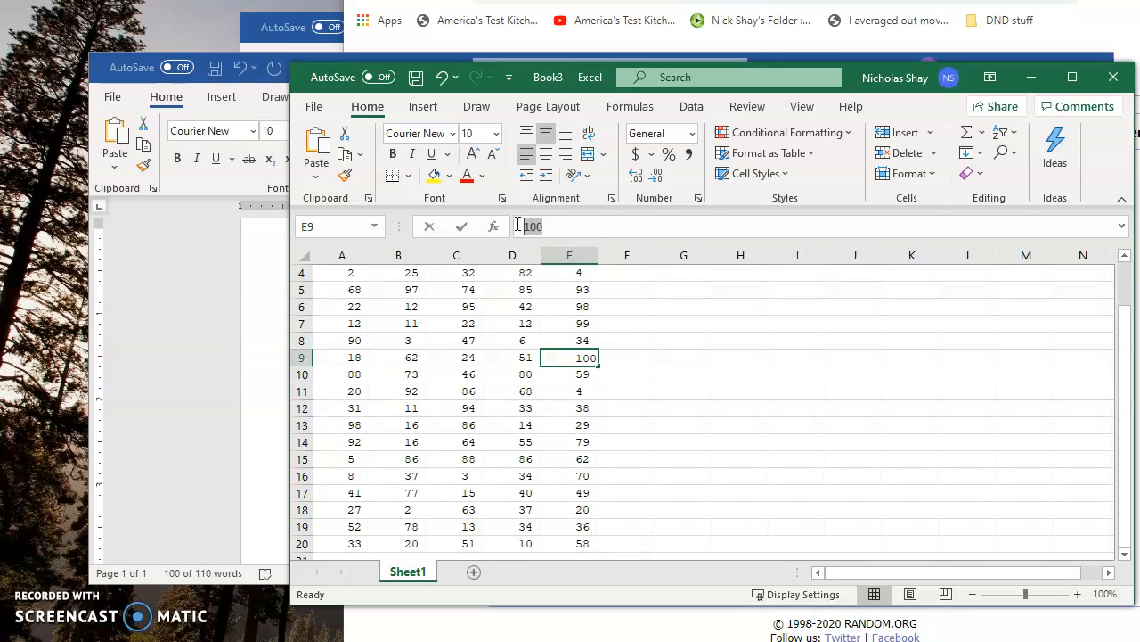
{"action": "left_click", "coordinate": [643, 338]}
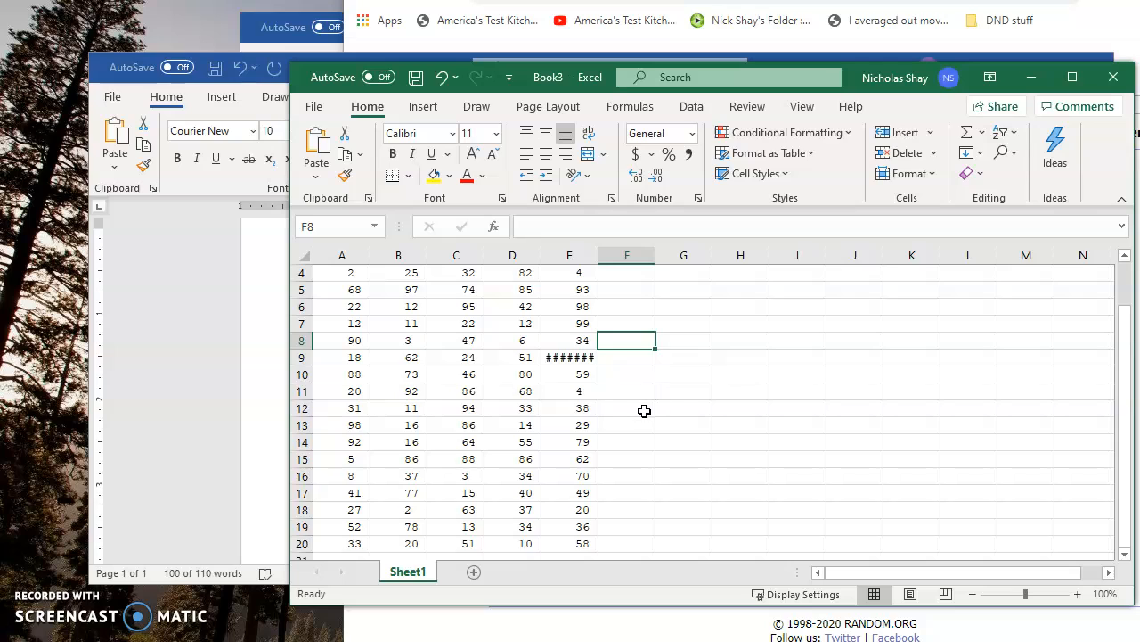
{"action": "scroll", "coordinate": [633, 375], "scroll_direction": "up", "scroll_amount": 1}
{"action": "left_click_drag", "start_coordinate": [595, 253], "coordinate": [608, 253]}
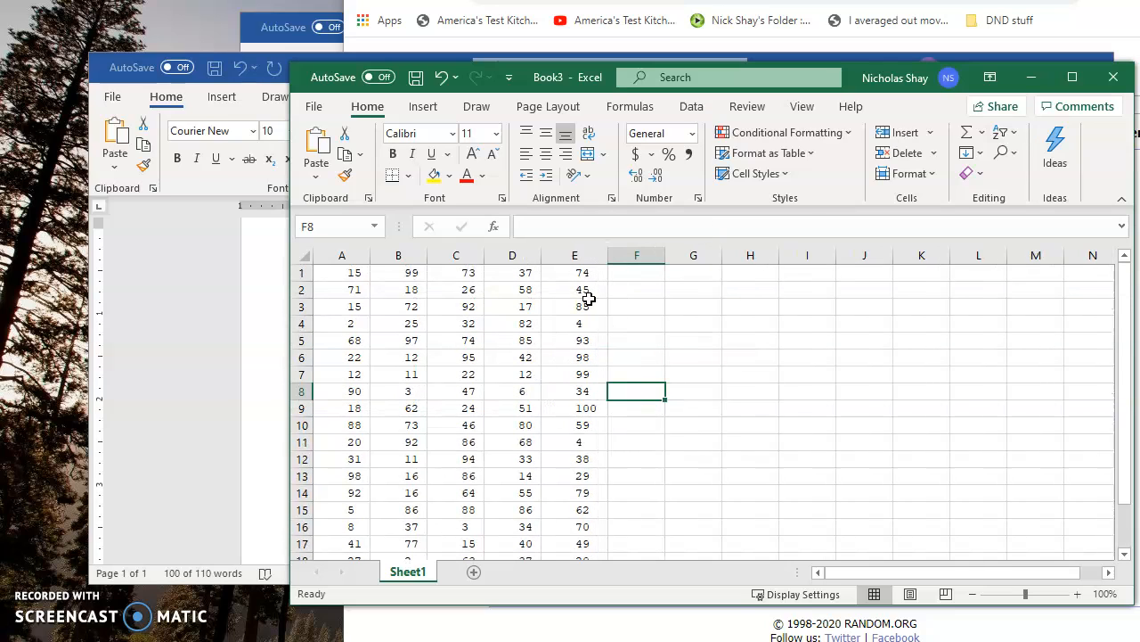
{"action": "mouse_move", "coordinate": [608, 253]}
{"action": "left_mouse_down"}
{"action": "mouse_move", "coordinate": [576, 251]}
{"action": "mouse_move", "coordinate": [602, 249]}
{"action": "left_mouse_up"}
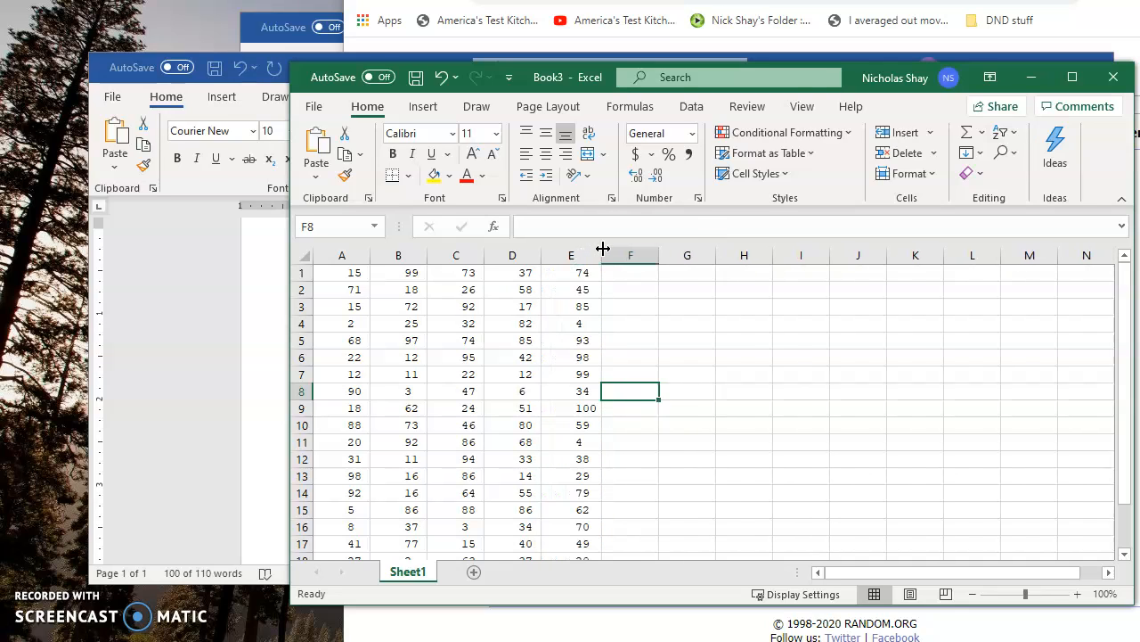
{"action": "scroll", "coordinate": [661, 348], "scroll_direction": "down", "scroll_amount": 1}
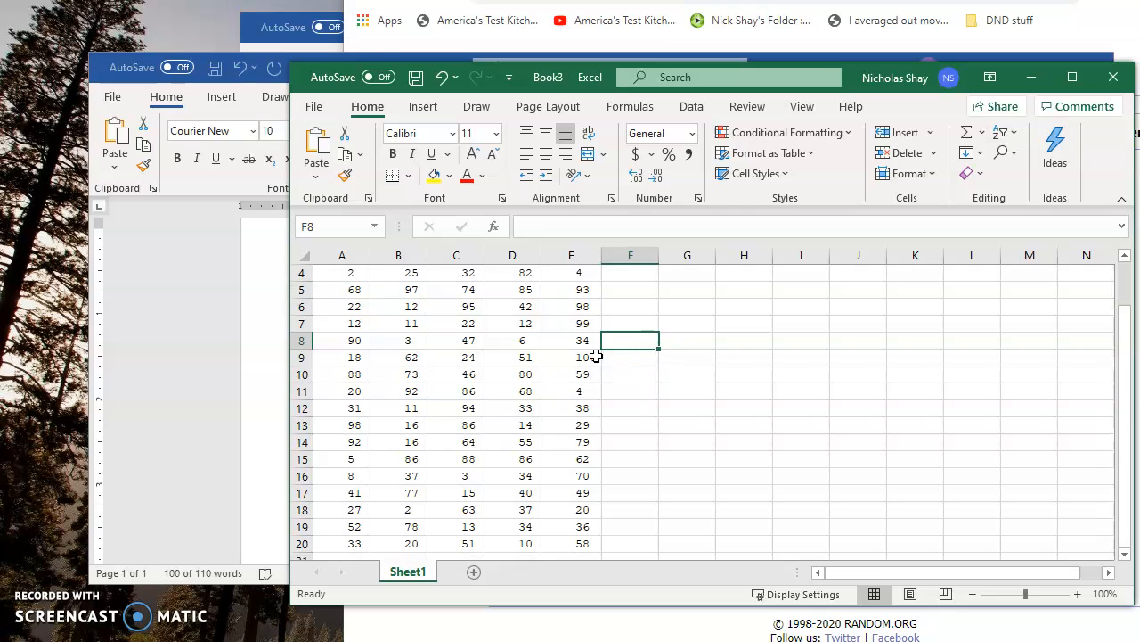
{"action": "scroll", "coordinate": [670, 410], "scroll_direction": "down", "scroll_amount": 3}
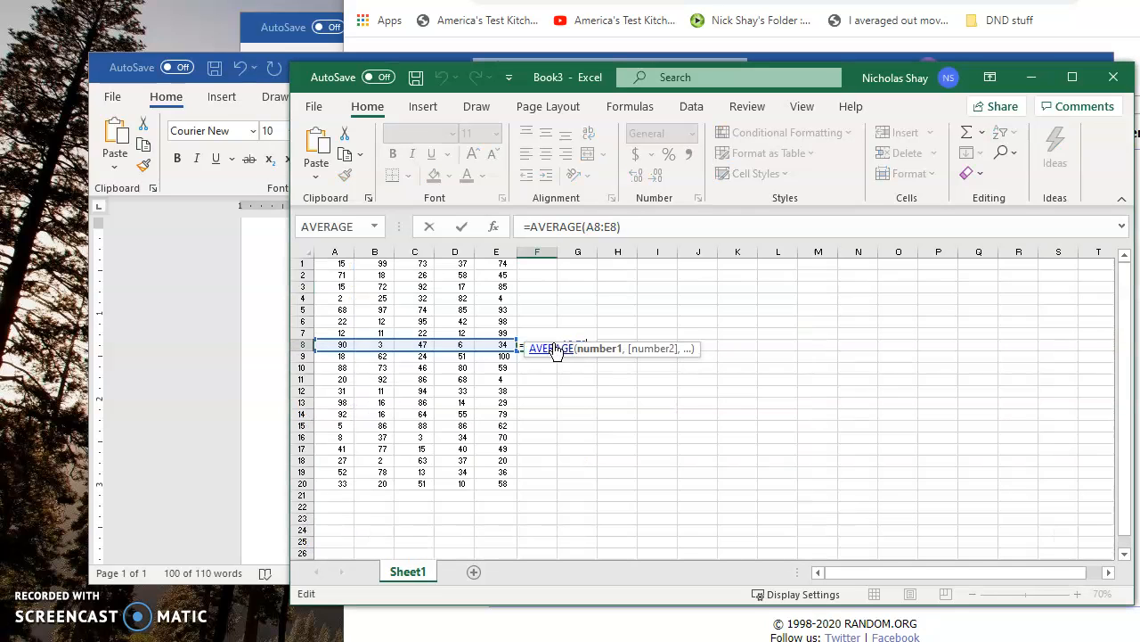
- Enter the label Average in cell H13
{"action": "key", "text": "Return"}
{"action": "left_click", "coordinate": [551, 344]}
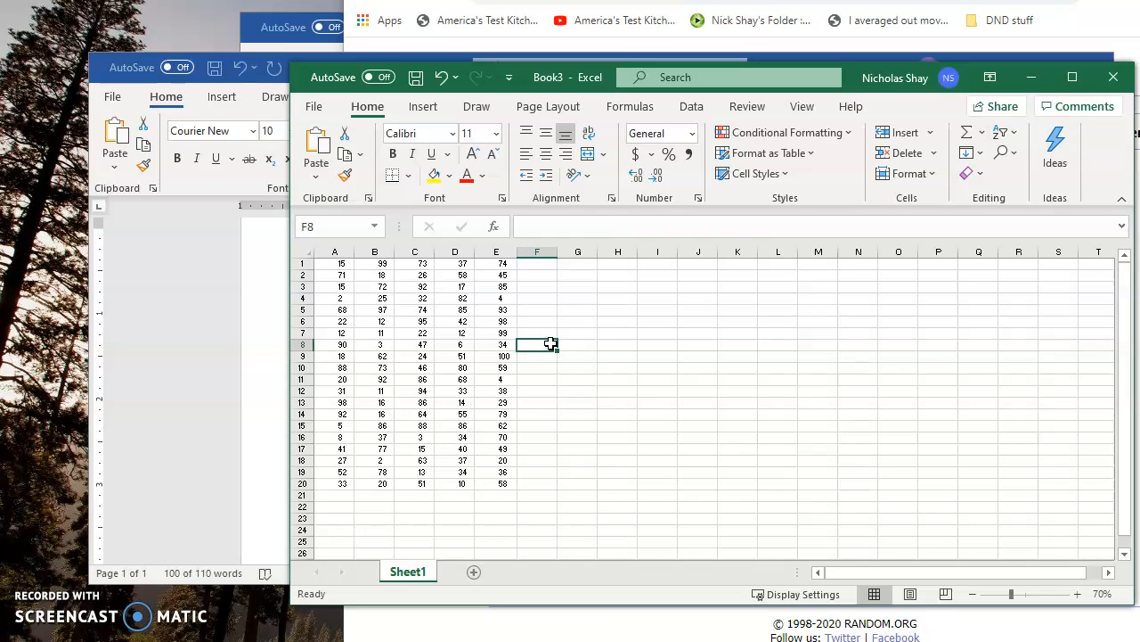
{"action": "left_click", "coordinate": [618, 403]}
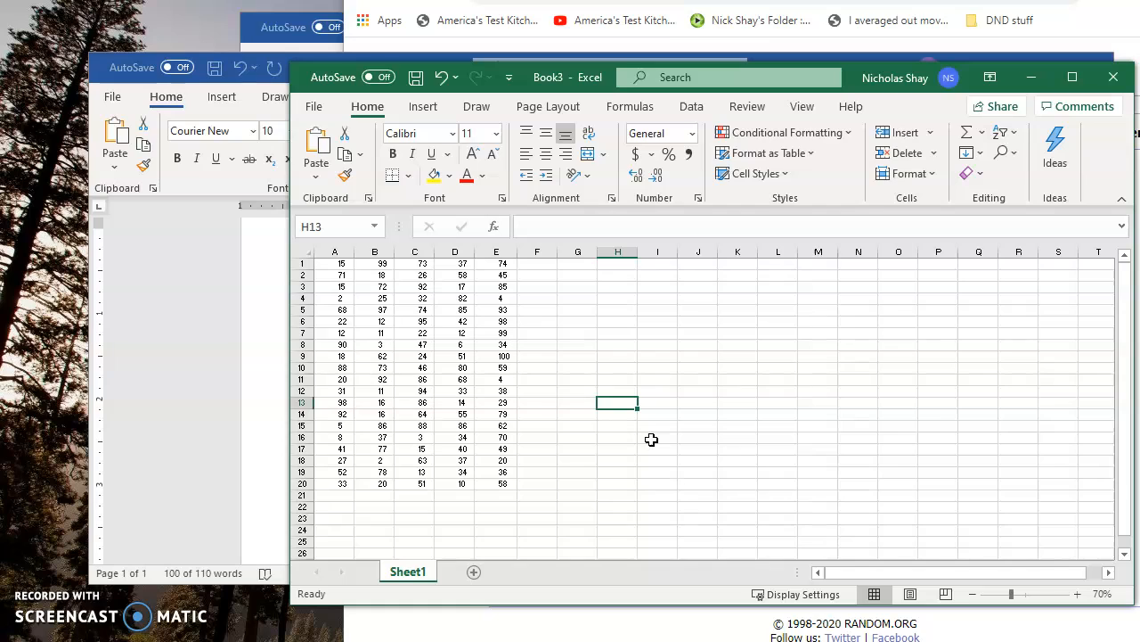
{"action": "type", "text": "Average"}
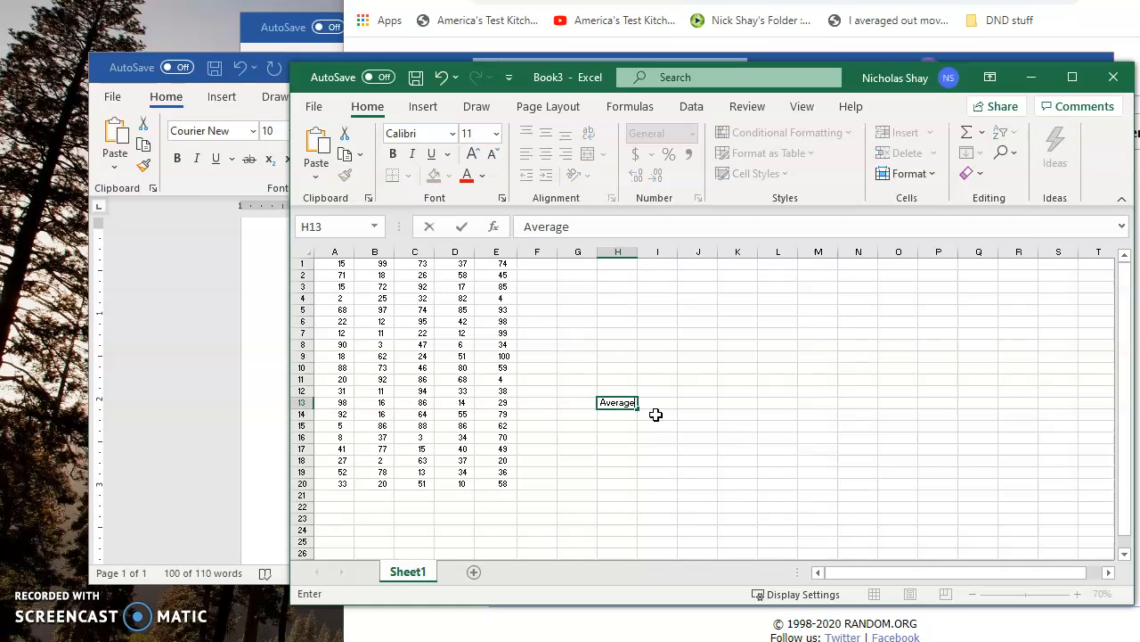
{"action": "key", "text": "Tab"}
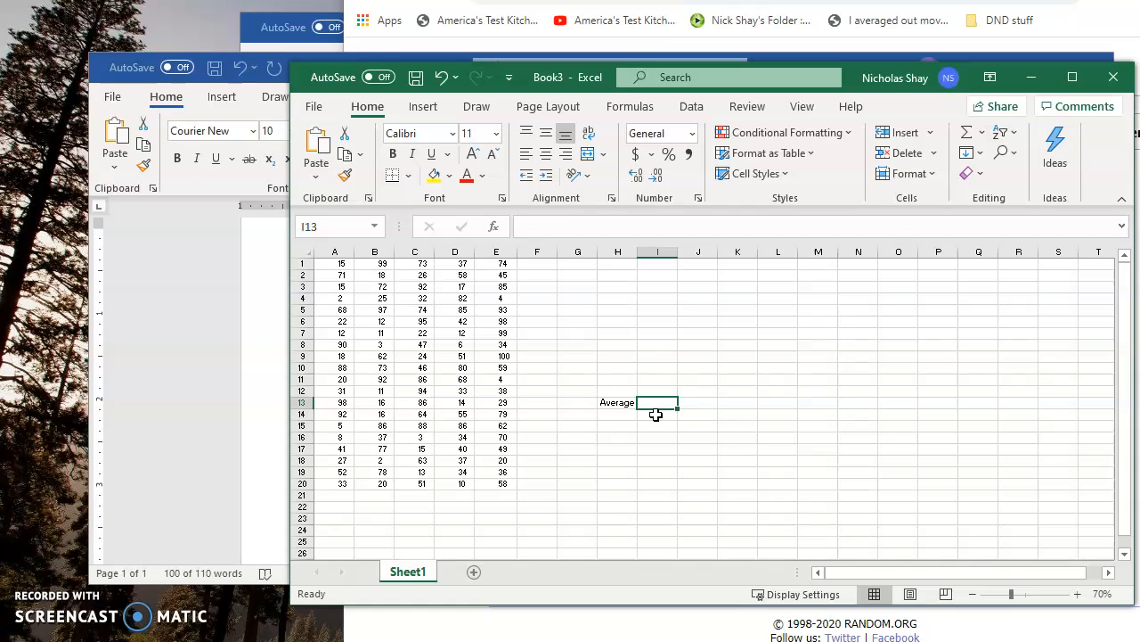
- Replace the label in cell H13 with Mean
{"action": "key", "text": "Left"}
{"action": "key", "text": "BackSpace"}
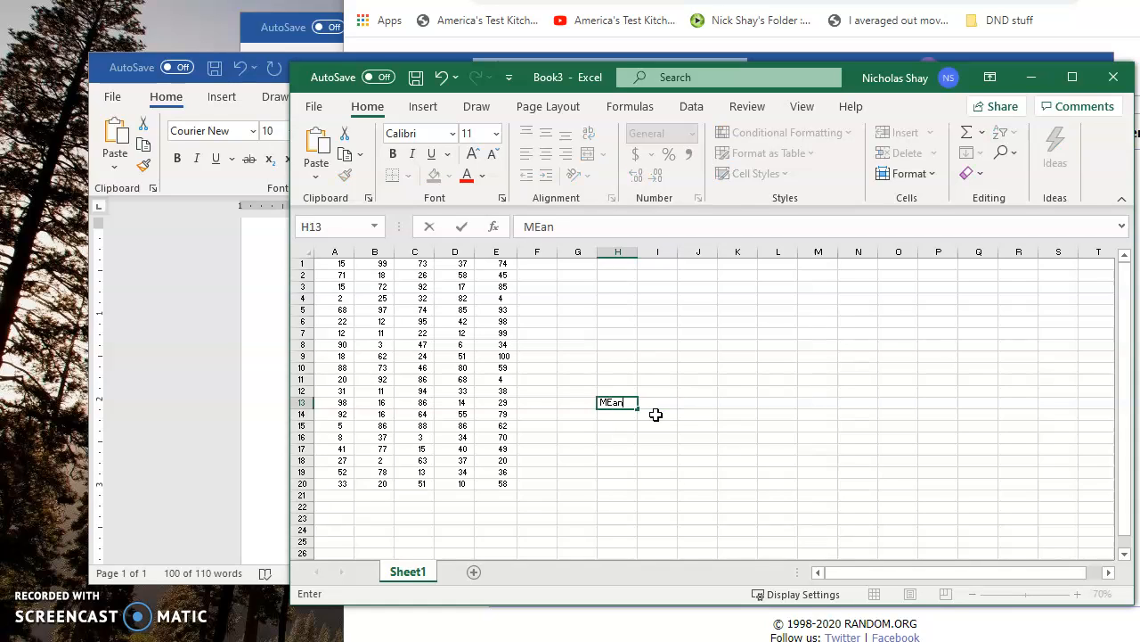
{"action": "key", "text": "Tab"}
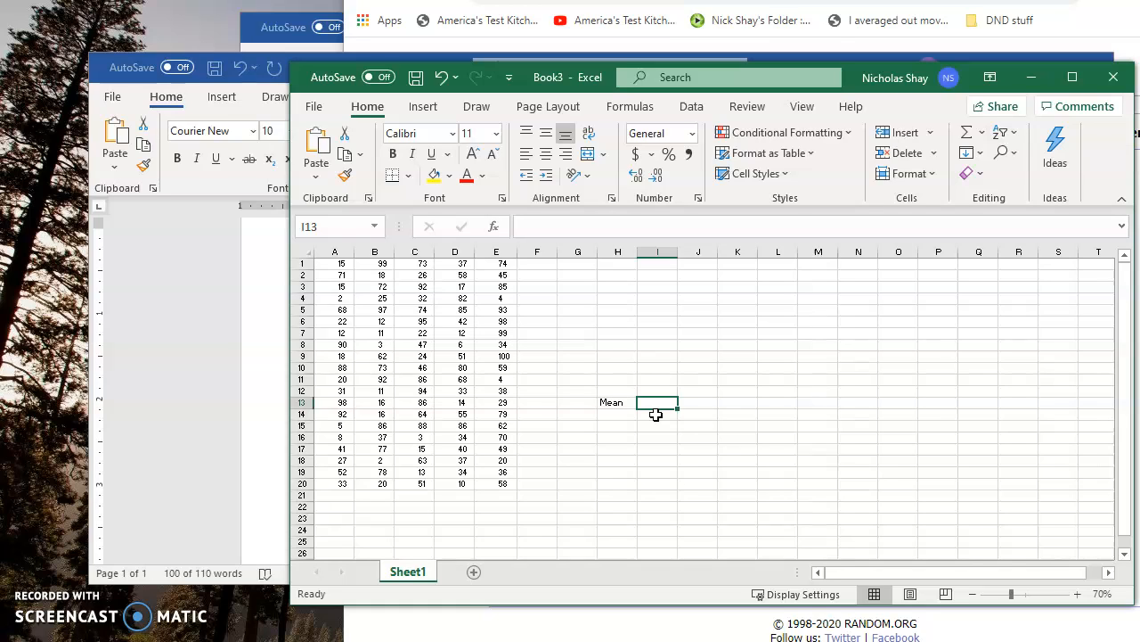
- Calculate the mean of the data set in cell I13 with the formula =AVERAGE(A1:E20)
{"action": "left_click", "coordinate": [538, 225]}
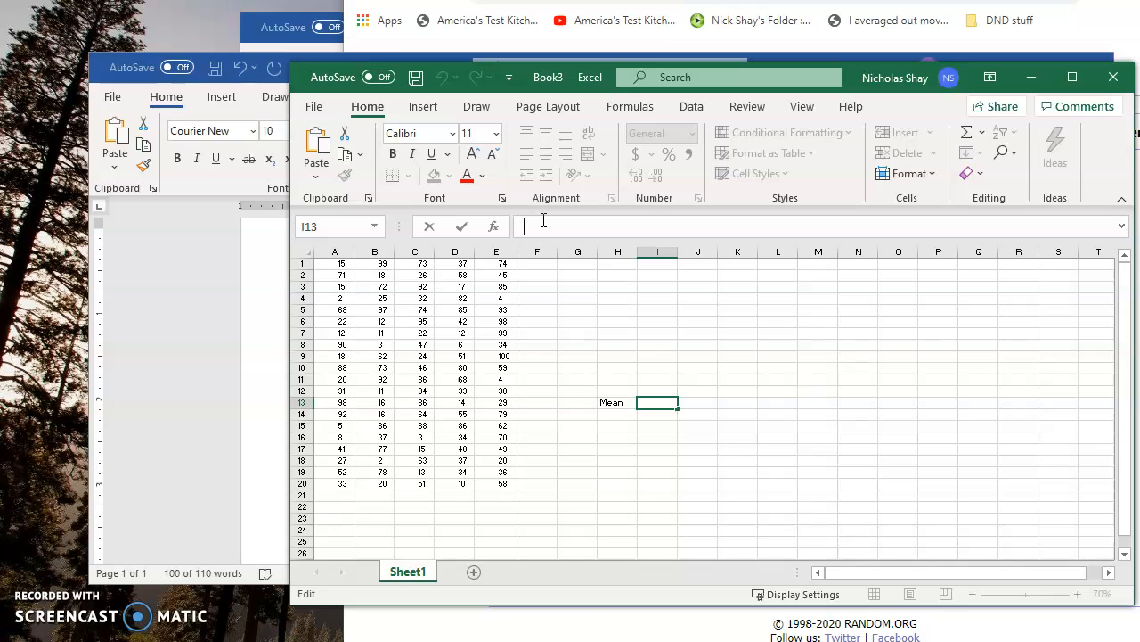
{"action": "type", "text": "="}
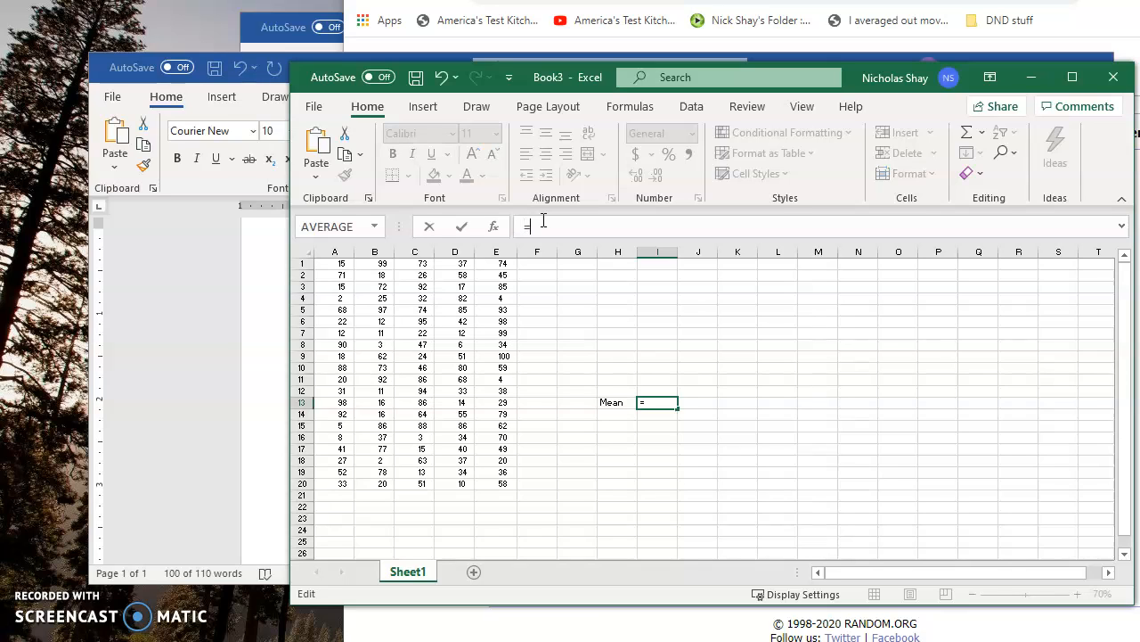
{"action": "type", "text": "a"}
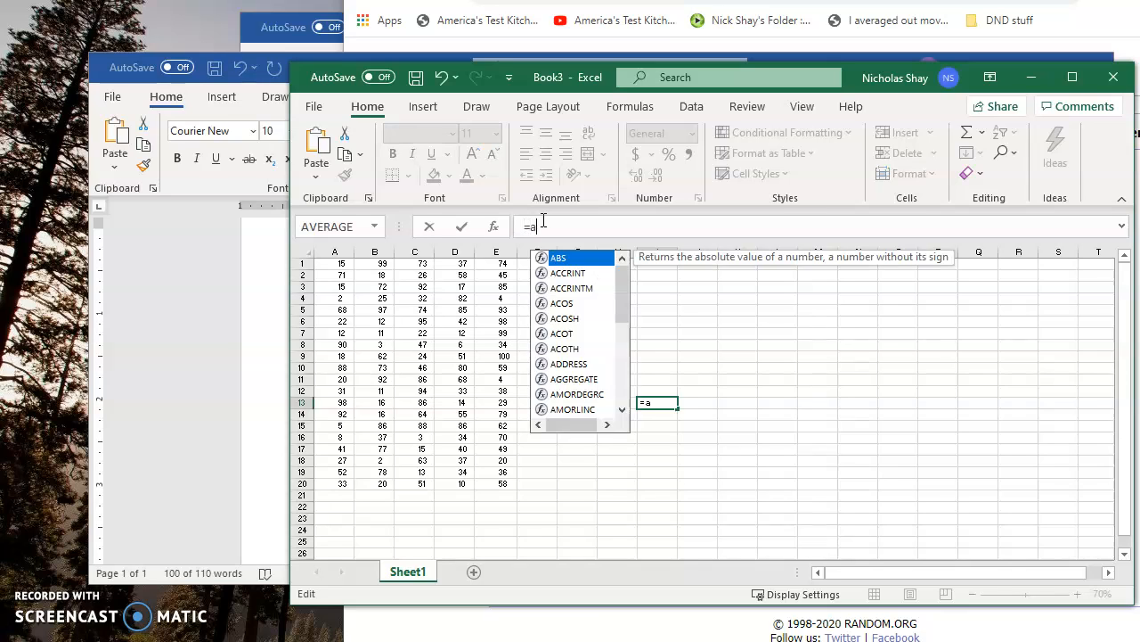
{"action": "type", "text": "verage"}
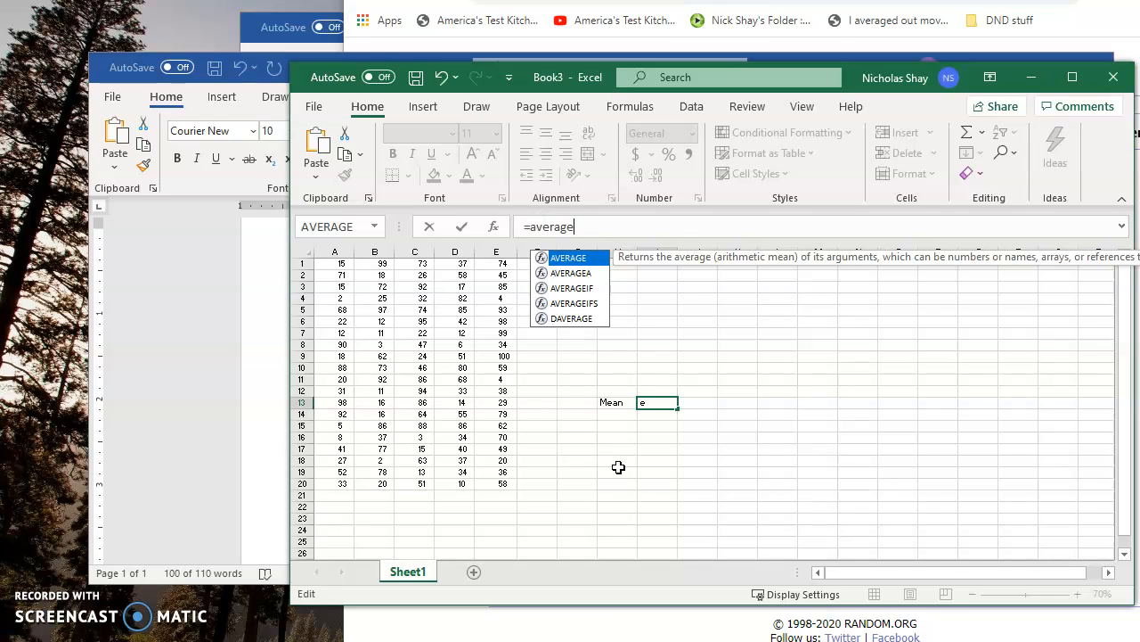
{"action": "type", "text": "("}
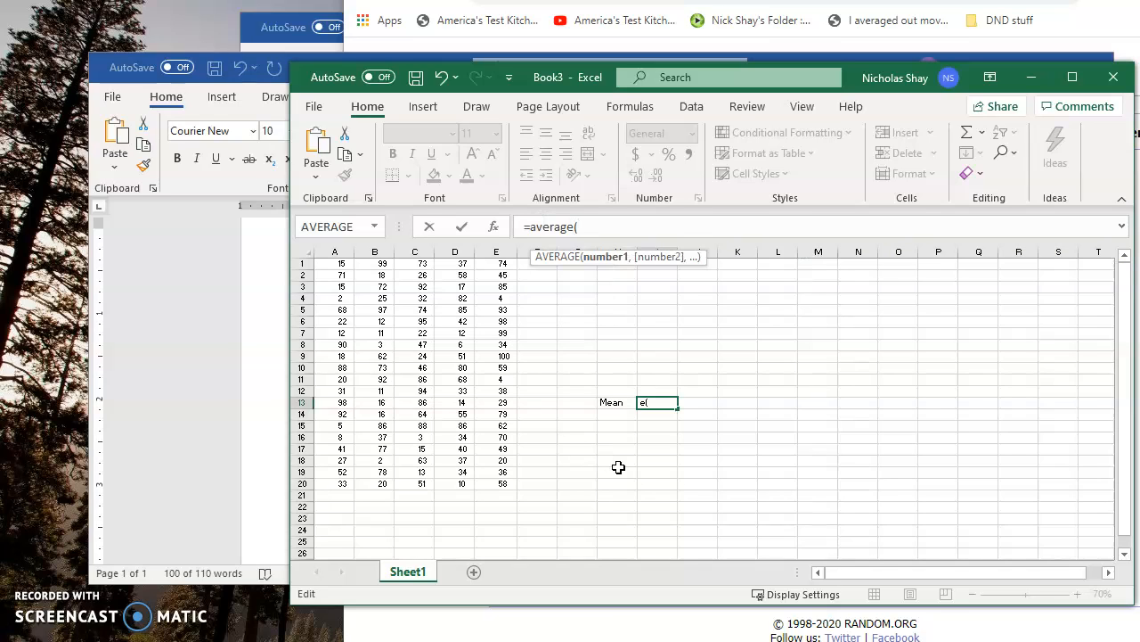
{"action": "left_click_drag", "start_coordinate": [333, 263], "coordinate": [490, 484]}
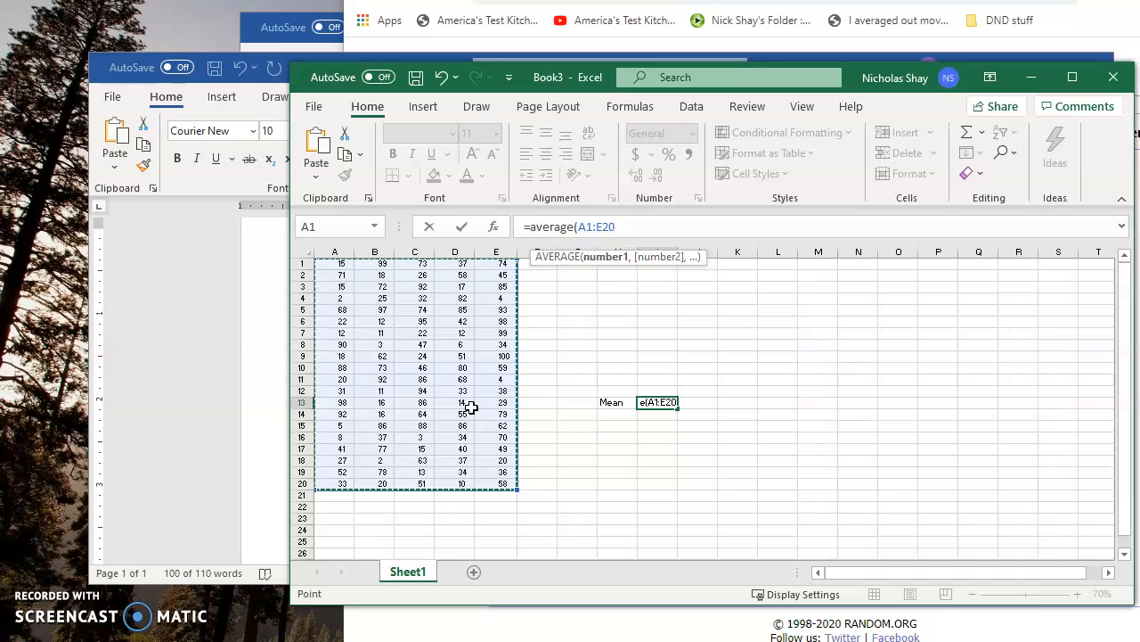
{"action": "type", "text": ")"}
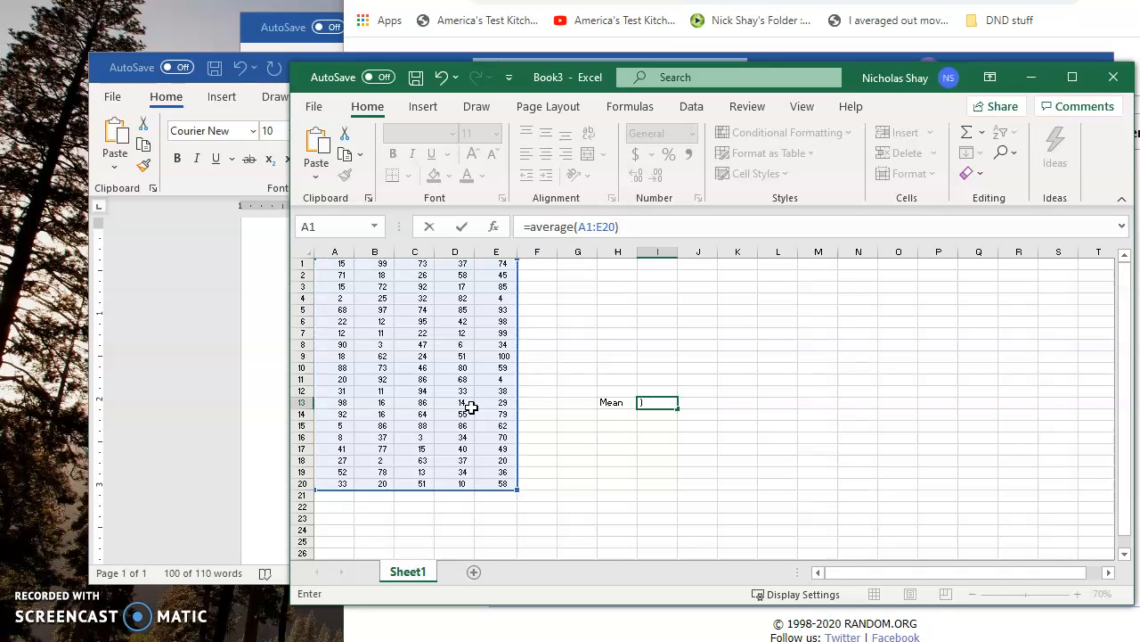
{"action": "key", "text": "Return"}
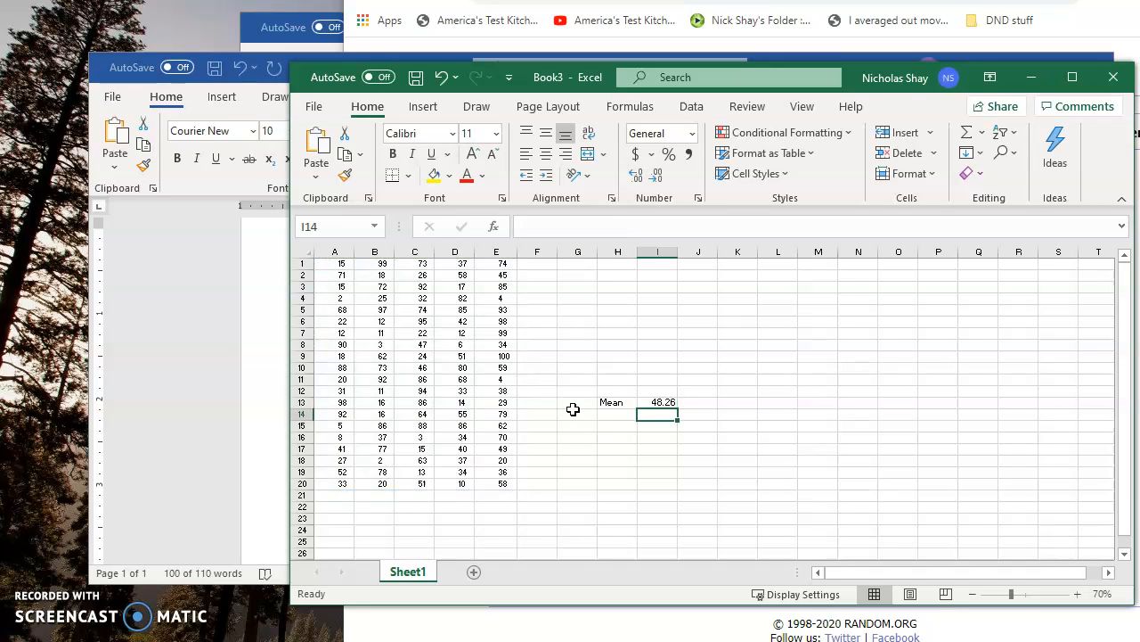
{"action": "left_click", "coordinate": [663, 402]}
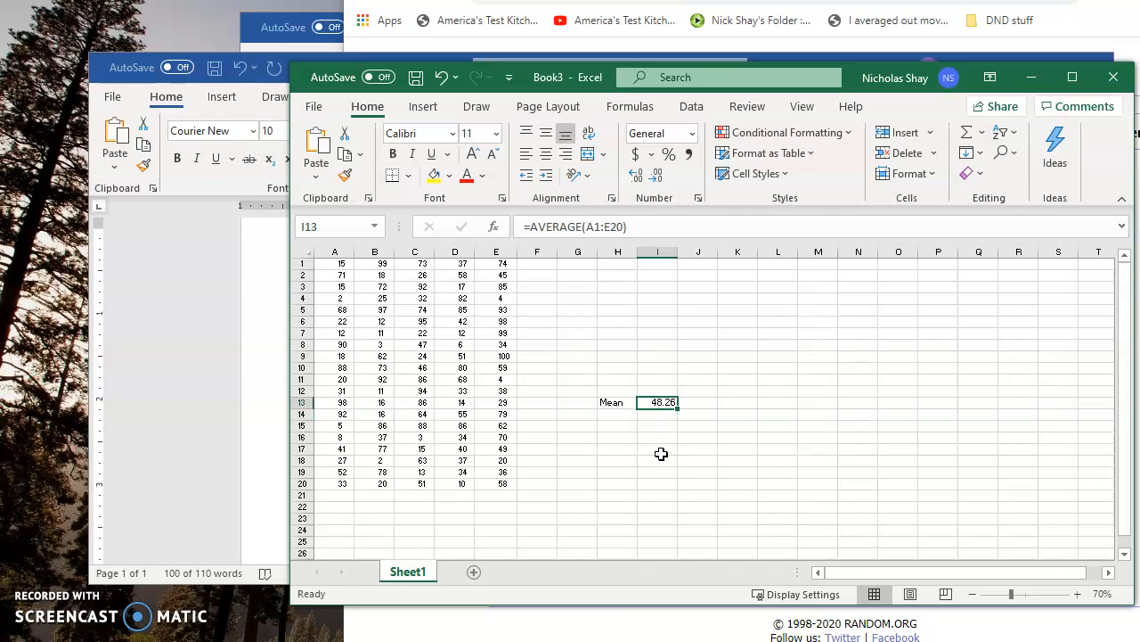
- Enter the label Standard Deviation in cell H14
{"action": "left_click", "coordinate": [626, 413]}
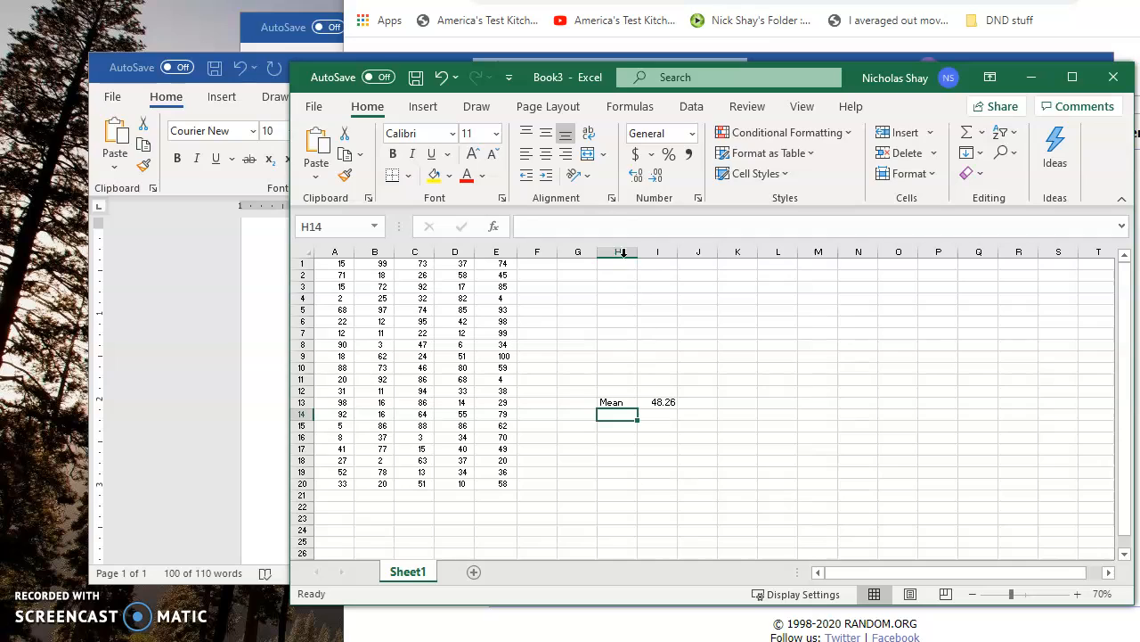
{"action": "left_click", "coordinate": [619, 227]}
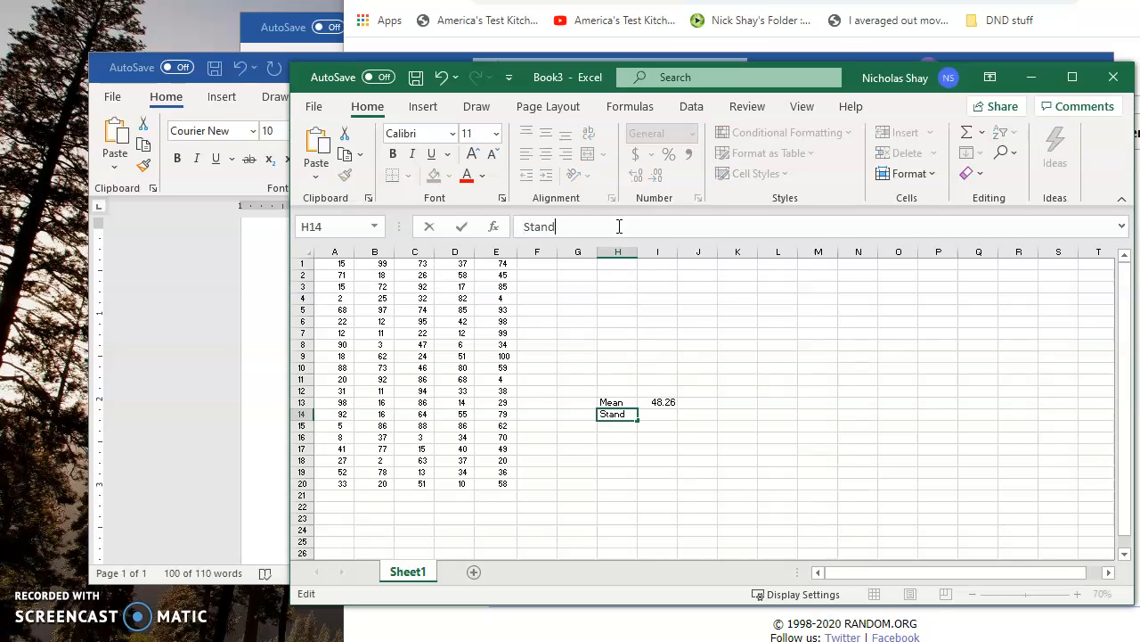
{"action": "type", "text": "Standard Deviation"}
{"action": "left_click", "coordinate": [687, 452]}
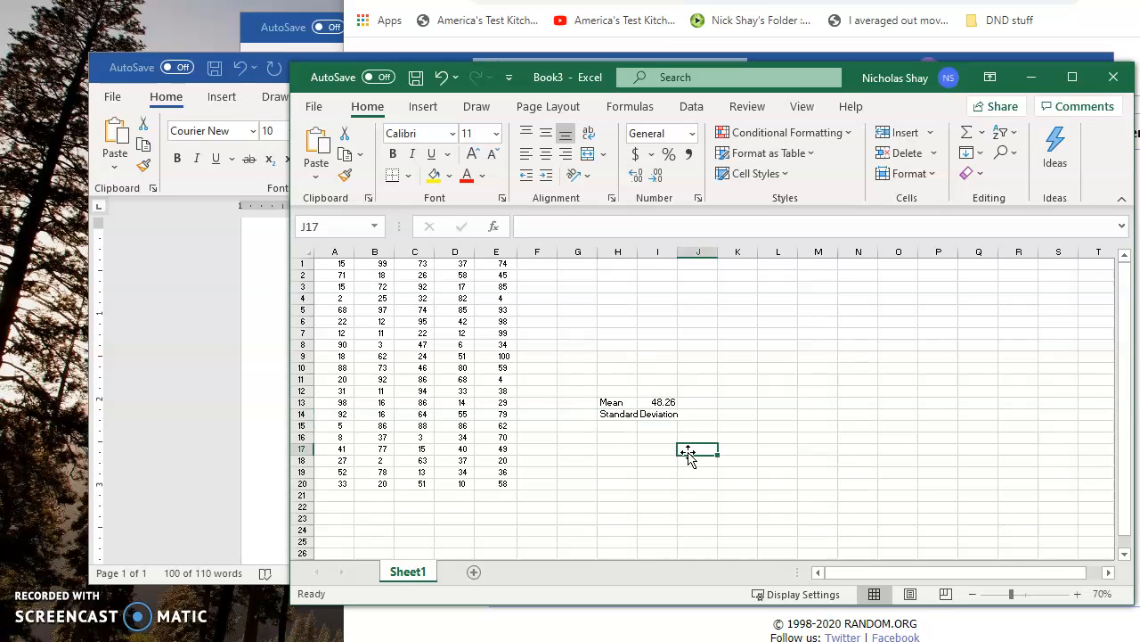
- Widen column H so that the label Standard Deviation in cell H14 fits within its own cell
{"action": "left_click", "coordinate": [657, 414]}
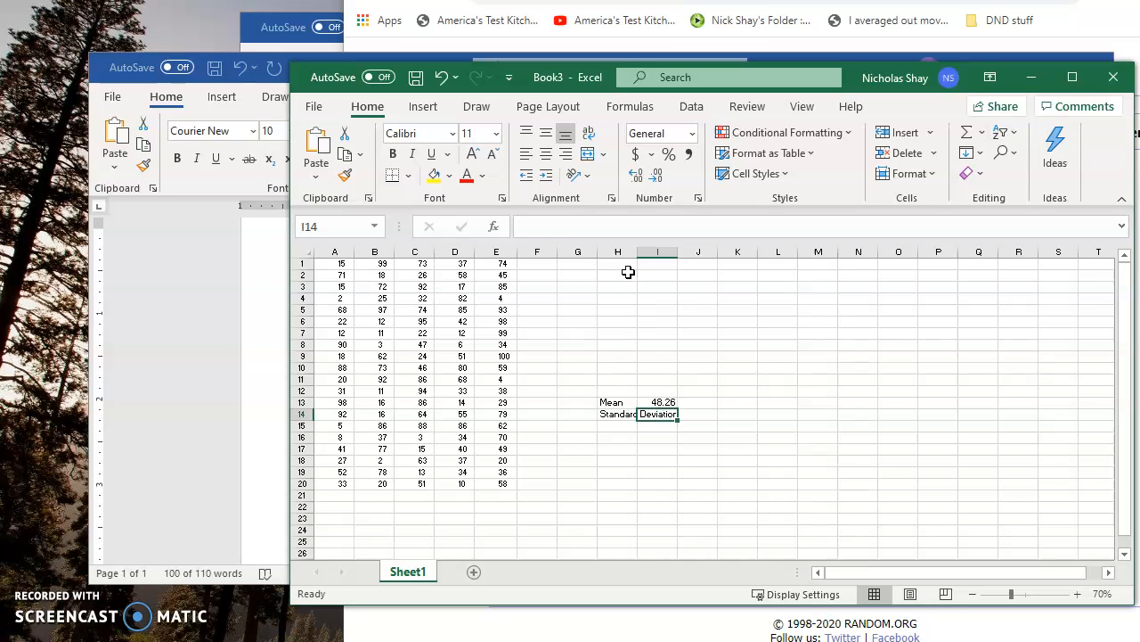
{"action": "left_click_drag", "start_coordinate": [637, 253], "coordinate": [684, 253]}
{"action": "left_click", "coordinate": [613, 414]}
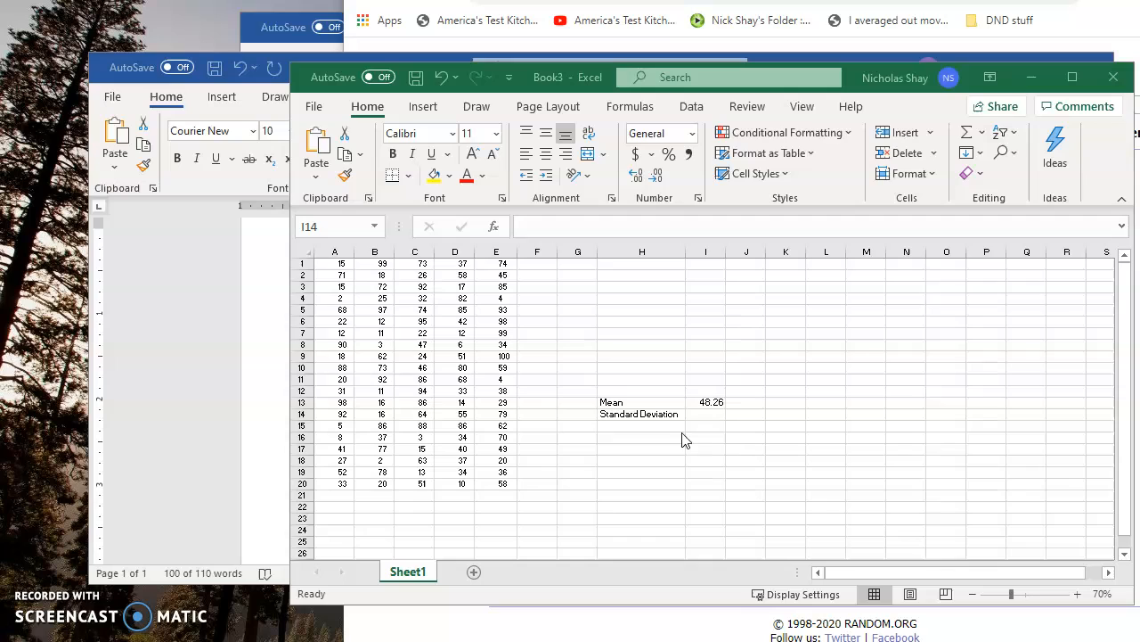
{"action": "left_click", "coordinate": [697, 415]}
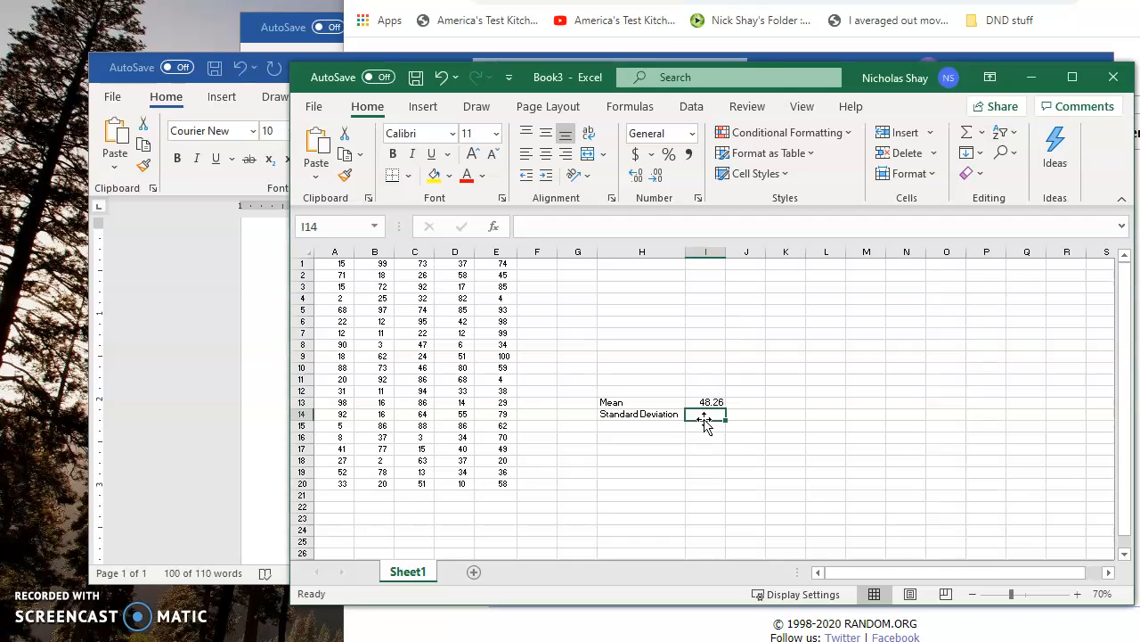
{"action": "left_click", "coordinate": [578, 225]}
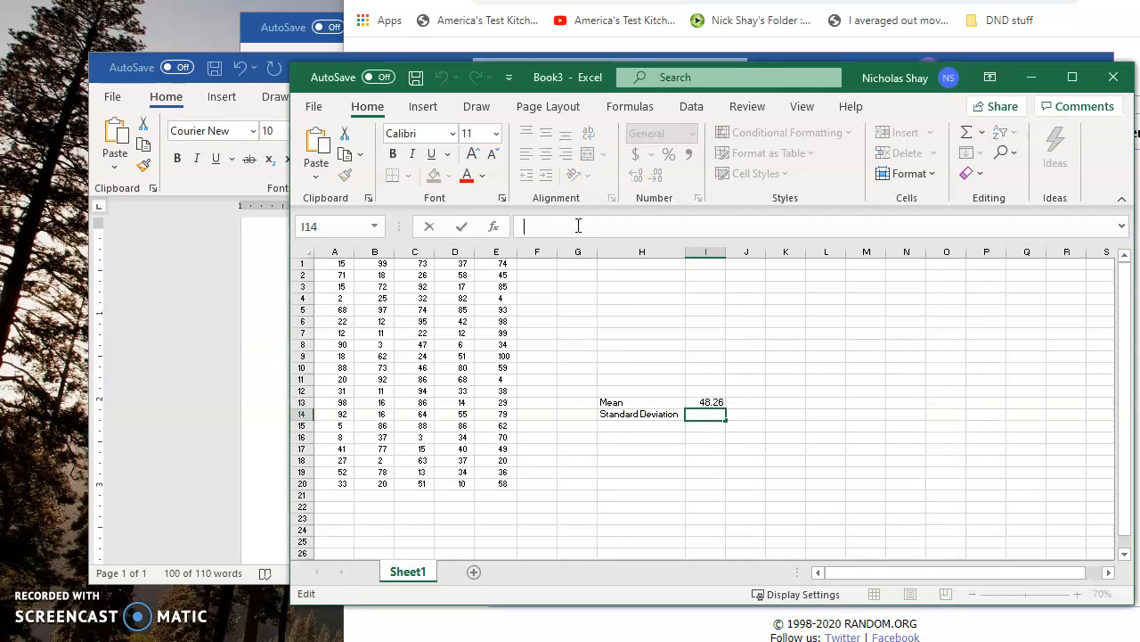
{"action": "type", "text": "=stabd"}
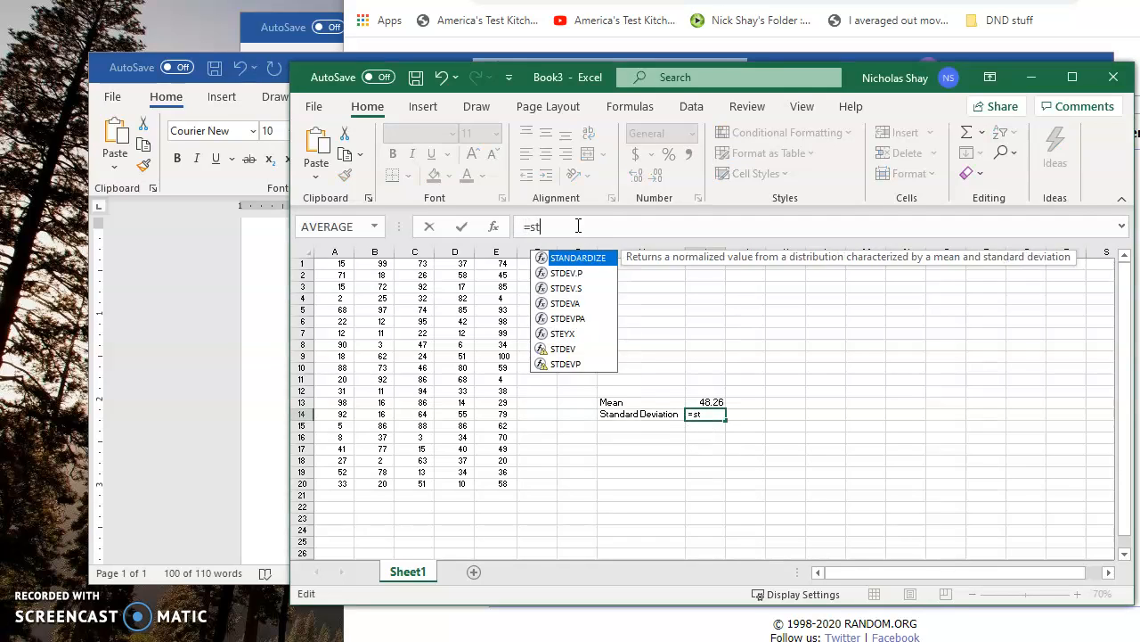
{"action": "key", "text": "BackSpace"}
{"action": "key", "text": "BackSpace"}
{"action": "key", "text": "BackSpace"}
{"action": "type", "text": "andar"}
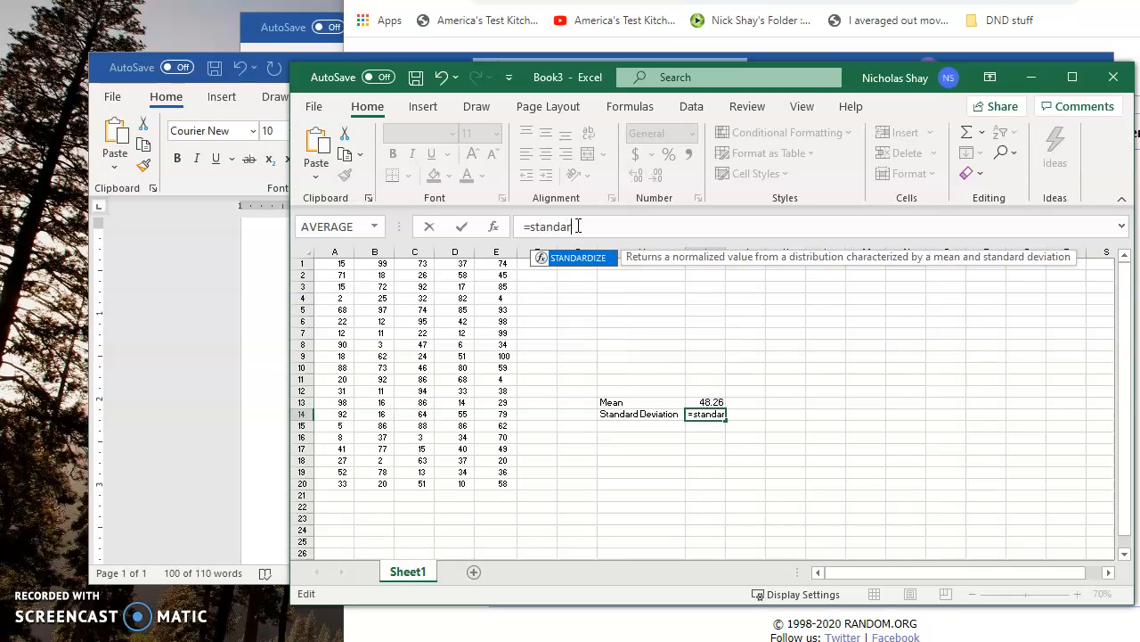
{"action": "type", "text": "d=="}
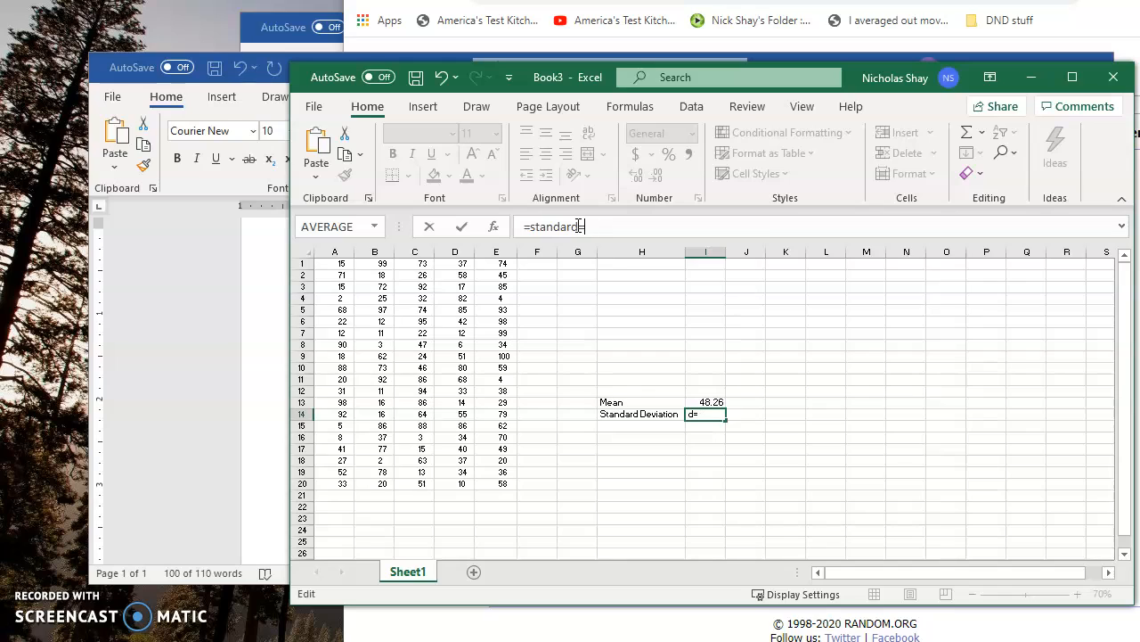
{"action": "key", "text": "BackSpace"}
{"action": "key", "text": "BackSpace"}
{"action": "key", "text": "BackSpace"}
{"action": "key", "text": "BackSpace"}
{"action": "key", "text": "BackSpace"}
{"action": "key", "text": "BackSpace"}
{"action": "key", "text": "BackSpace"}
{"action": "key", "text": "BackSpace"}
{"action": "key", "text": "Escape"}
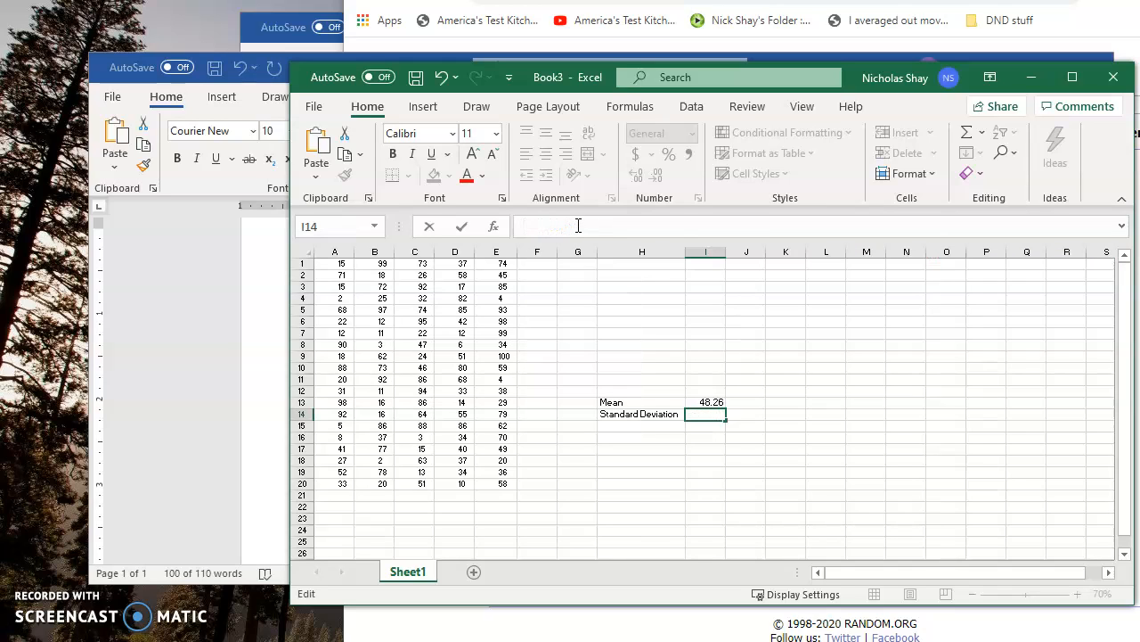
- Open the Insert Function dialog for cell I14 and search for functions matching "standard deviation"
{"action": "left_click", "coordinate": [497, 232]}
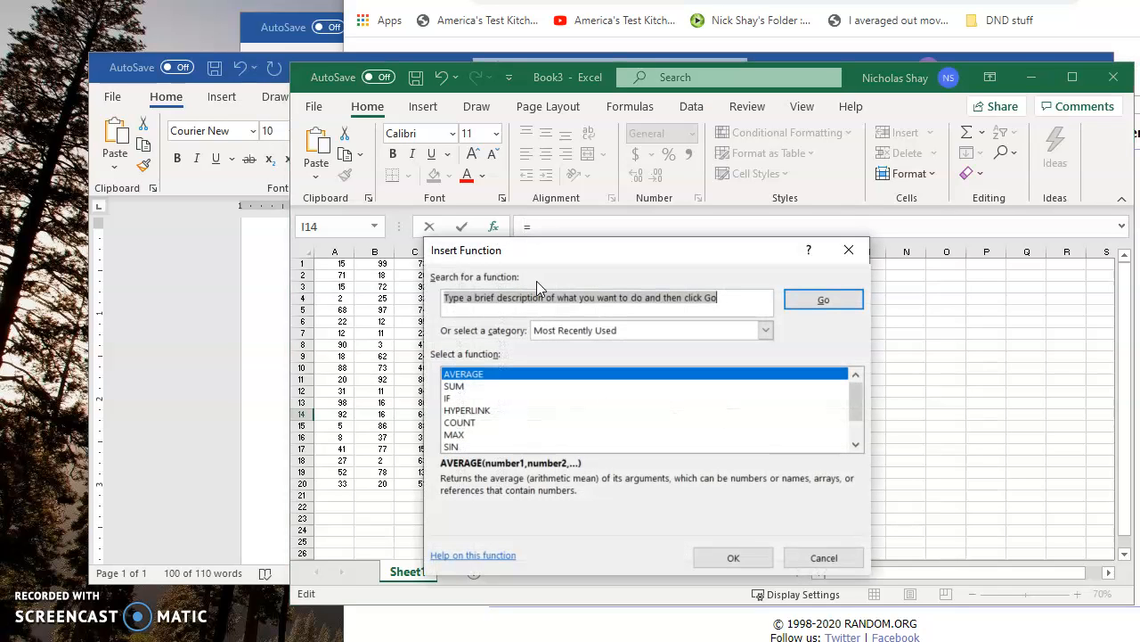
{"action": "type", "text": "standard deviation"}
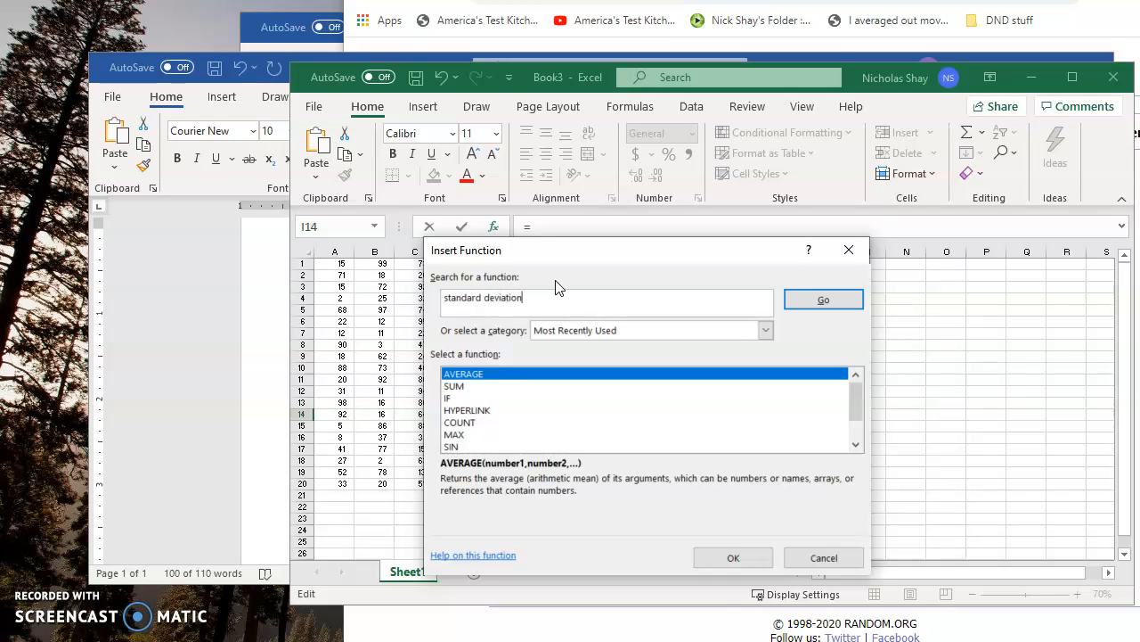
{"action": "key", "text": "Return"}
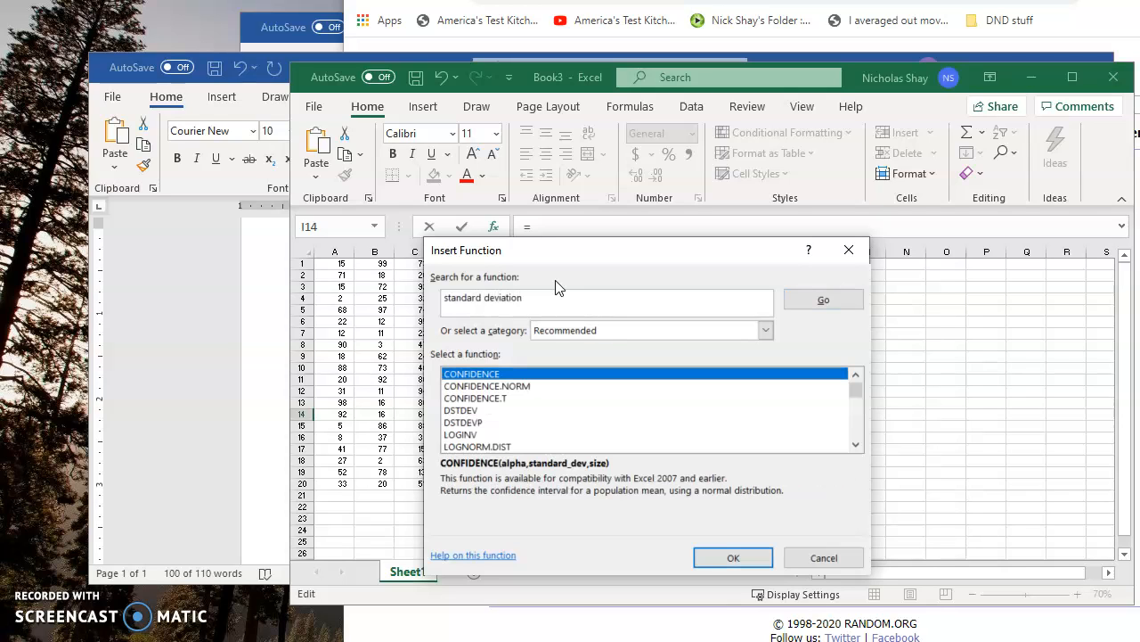
{"action": "left_click", "coordinate": [551, 304]}
- Compare the descriptions of STDEV, STDEV.P, STDEV.S and STDEVA, and choose STDEV.S as the function for cell I14
{"action": "scroll", "coordinate": [621, 413], "scroll_direction": "down", "scroll_amount": 5}
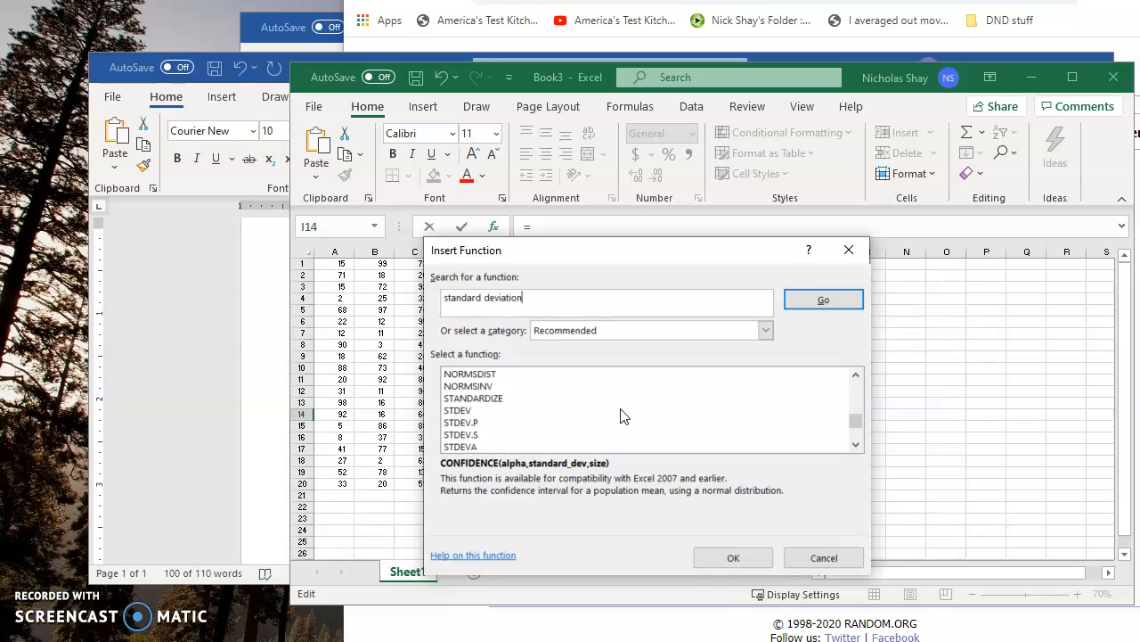
{"action": "scroll", "coordinate": [621, 413], "scroll_direction": "down", "scroll_amount": 1}
{"action": "left_click", "coordinate": [486, 399]}
{"action": "left_click", "coordinate": [481, 411]}
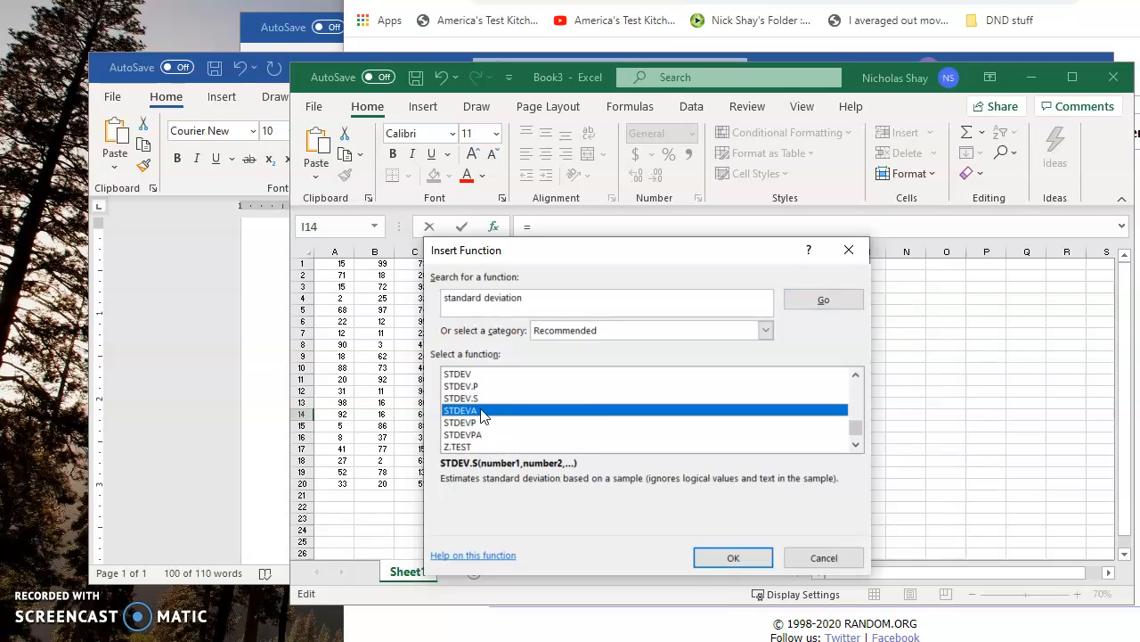
{"action": "left_click", "coordinate": [484, 401]}
{"action": "left_click", "coordinate": [486, 391]}
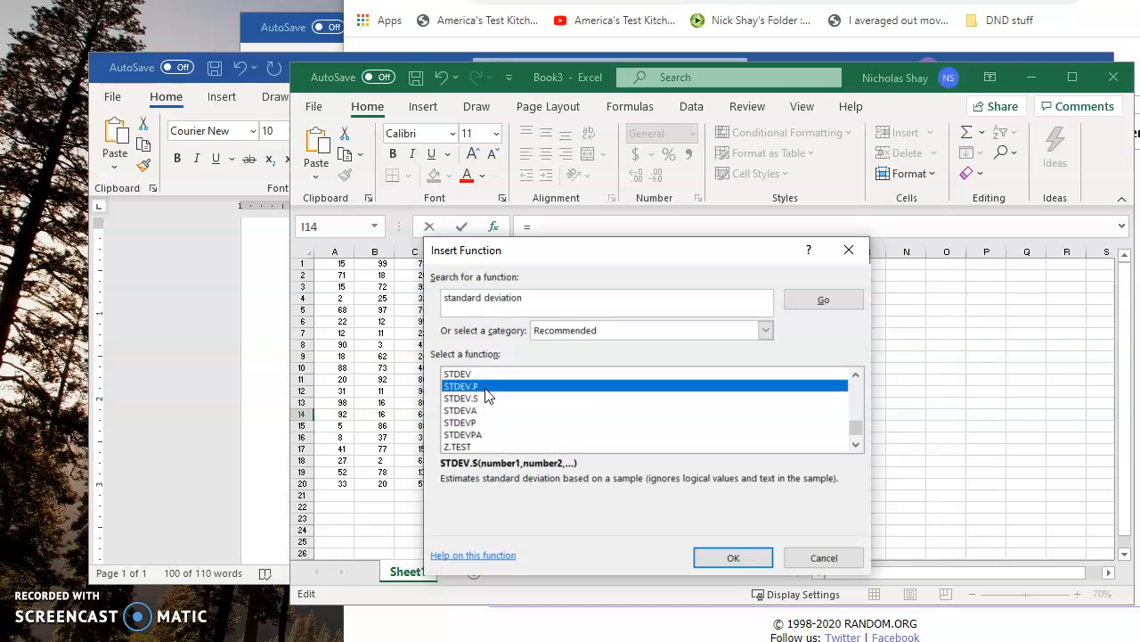
{"action": "left_click", "coordinate": [486, 374]}
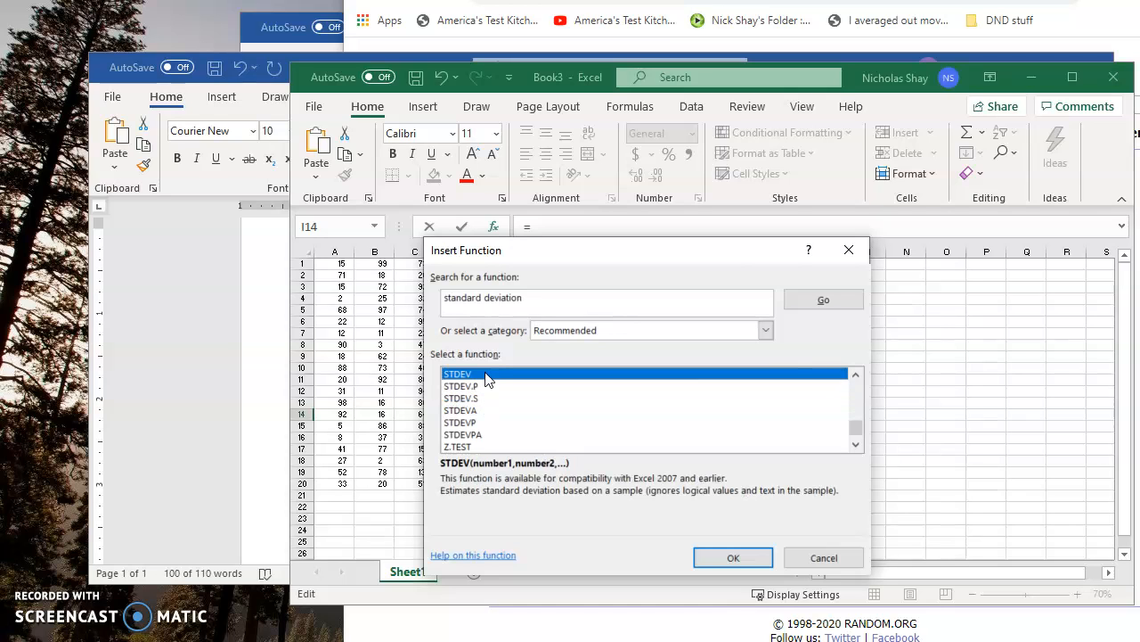
{"action": "left_click", "coordinate": [488, 385]}
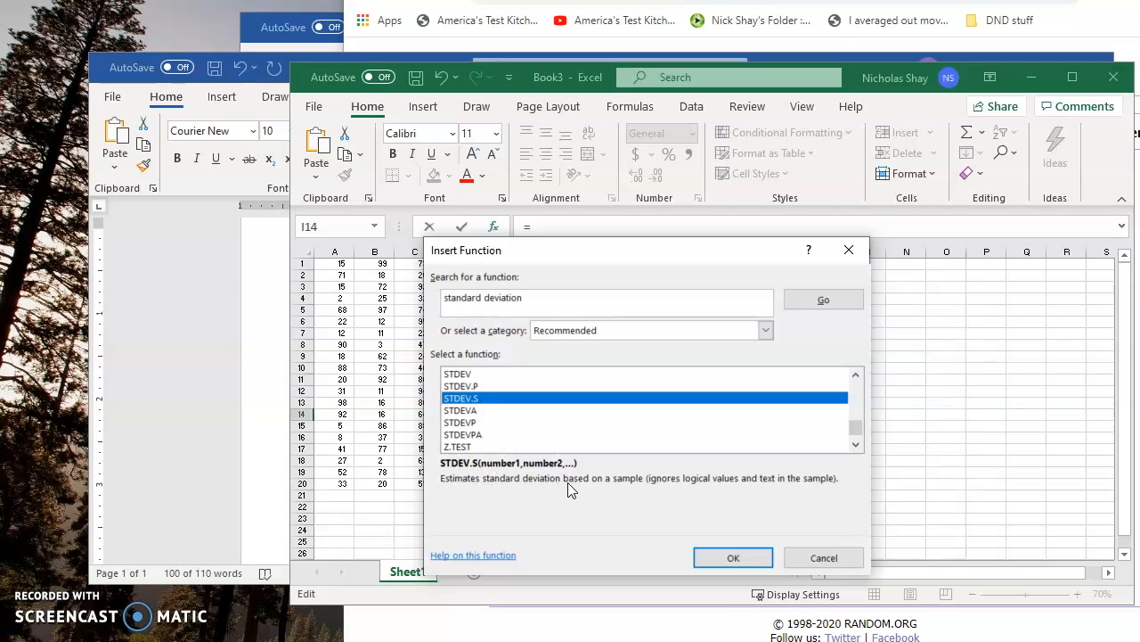
{"action": "left_click", "coordinate": [488, 411]}
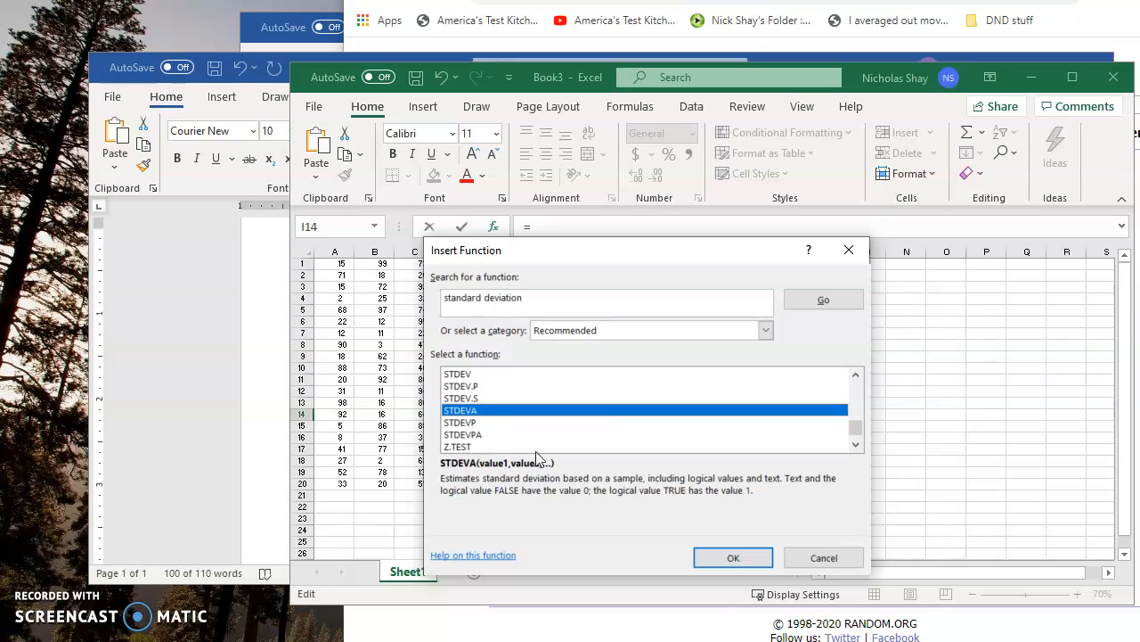
{"action": "left_click", "coordinate": [477, 388]}
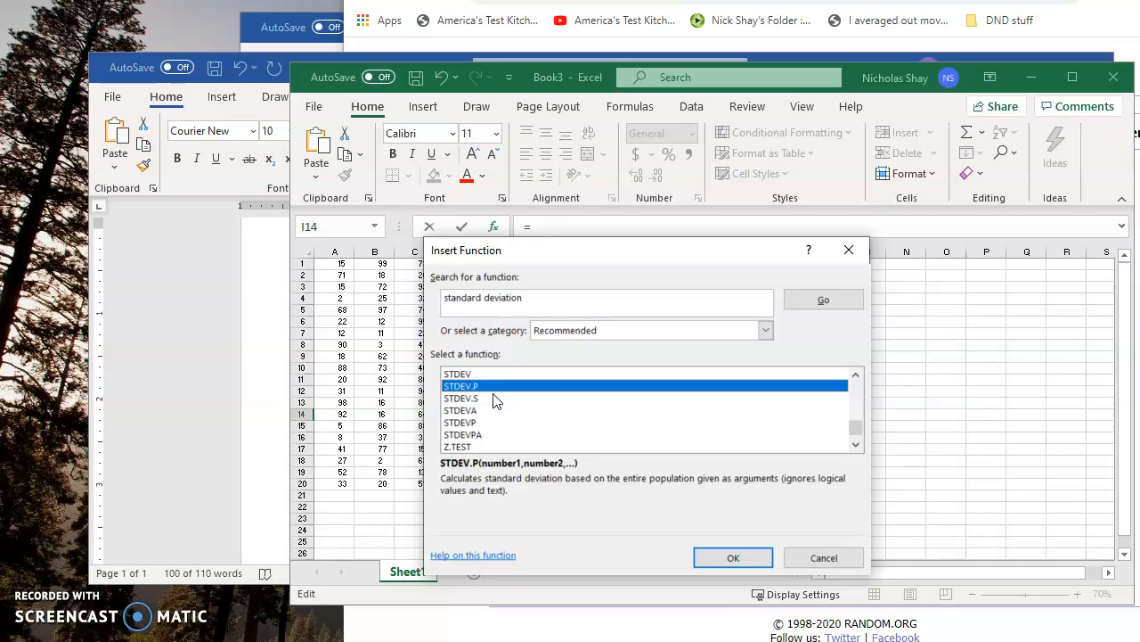
{"action": "left_click", "coordinate": [496, 398]}
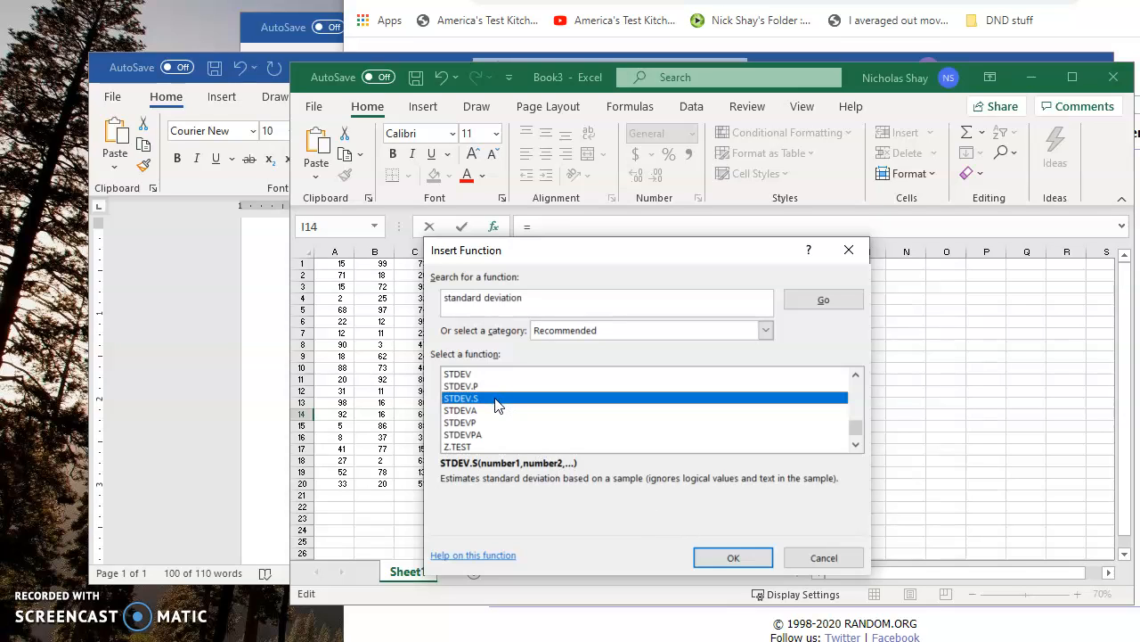
{"action": "left_click", "coordinate": [716, 559]}
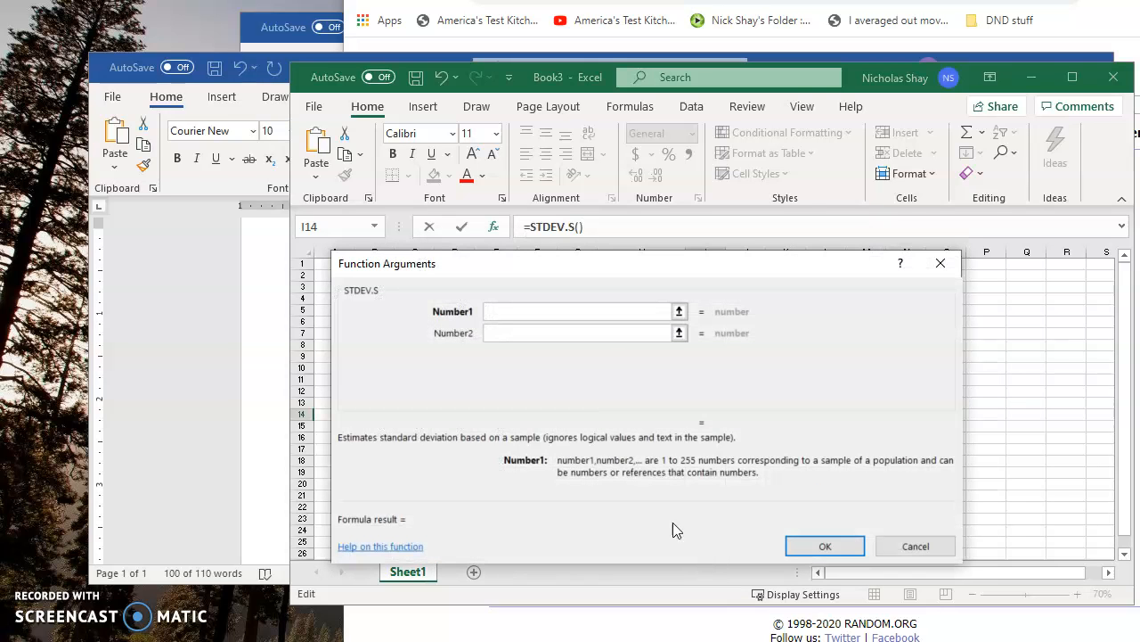
- Calculate the sample standard deviation in cell I14 with the range A1:E20 as the first STDEV.S argument
{"action": "left_click_drag", "start_coordinate": [443, 262], "coordinate": [628, 261]}
{"action": "left_click_drag", "start_coordinate": [380, 269], "coordinate": [497, 484]}
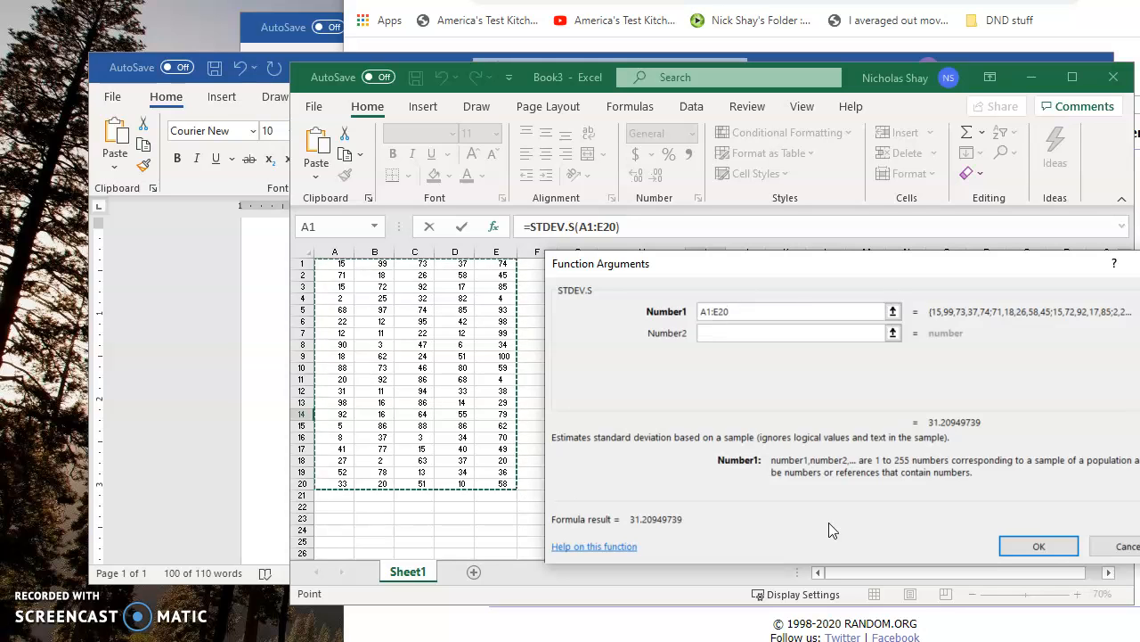
{"action": "left_click", "coordinate": [1052, 545]}
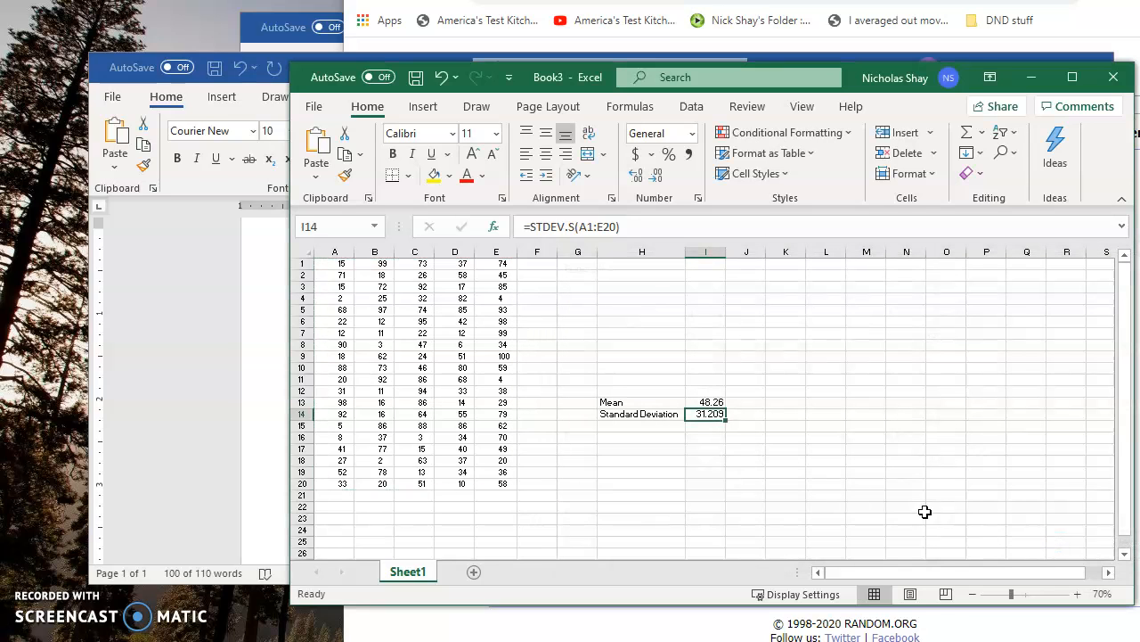
- Review the data range used by the standard deviation formula in I14 and check the mean formula in I13
{"action": "left_click", "coordinate": [576, 226]}
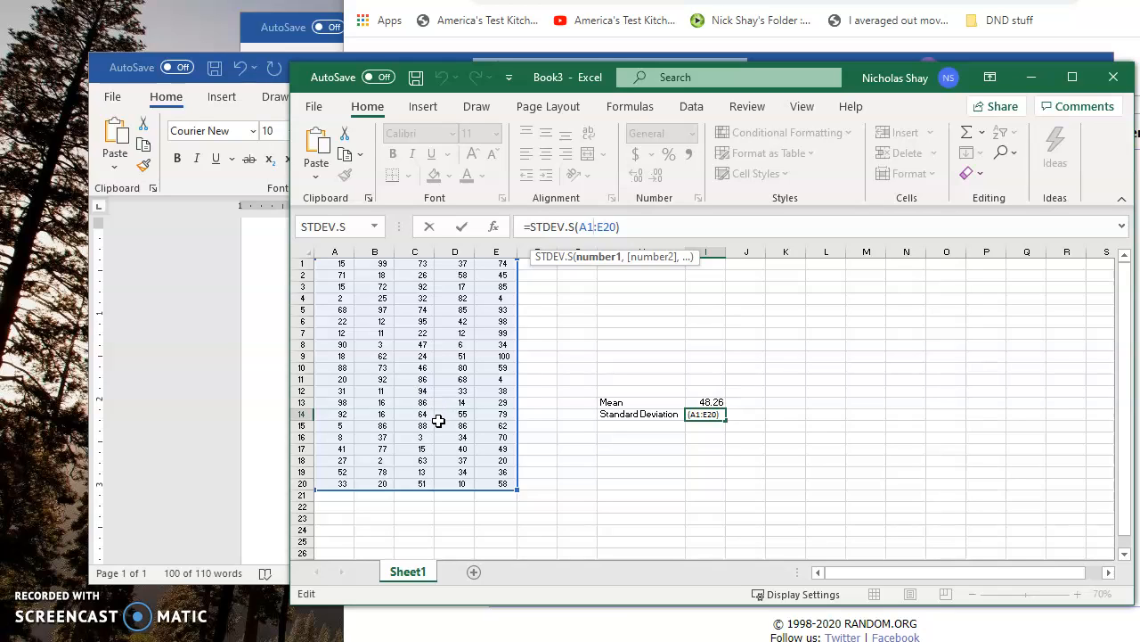
{"action": "left_click", "coordinate": [677, 229]}
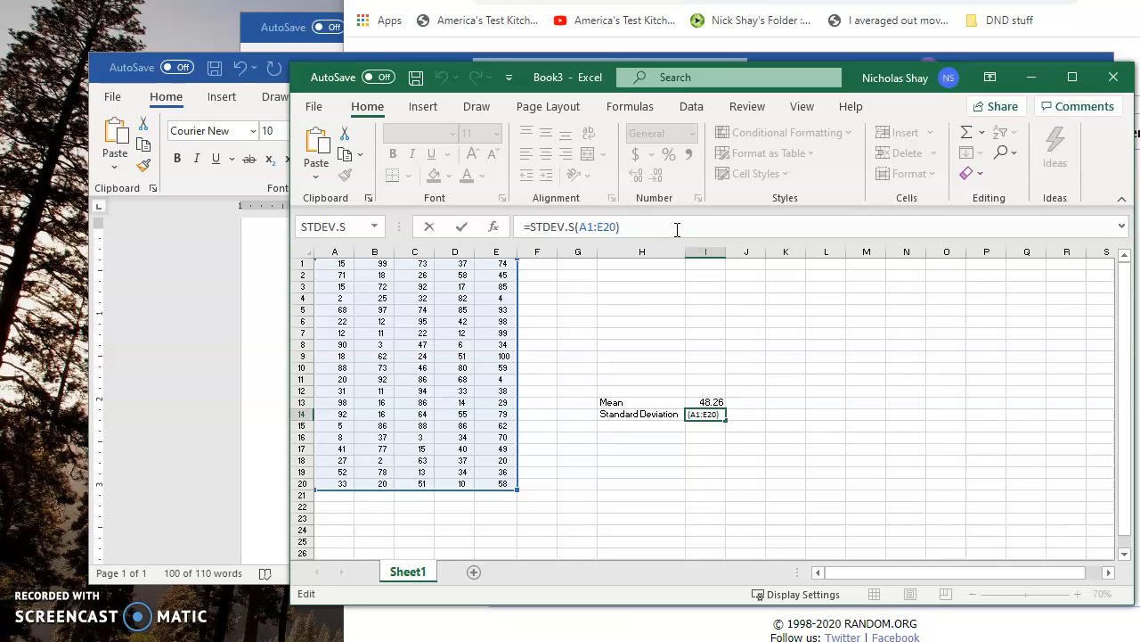
{"action": "key", "text": "Return"}
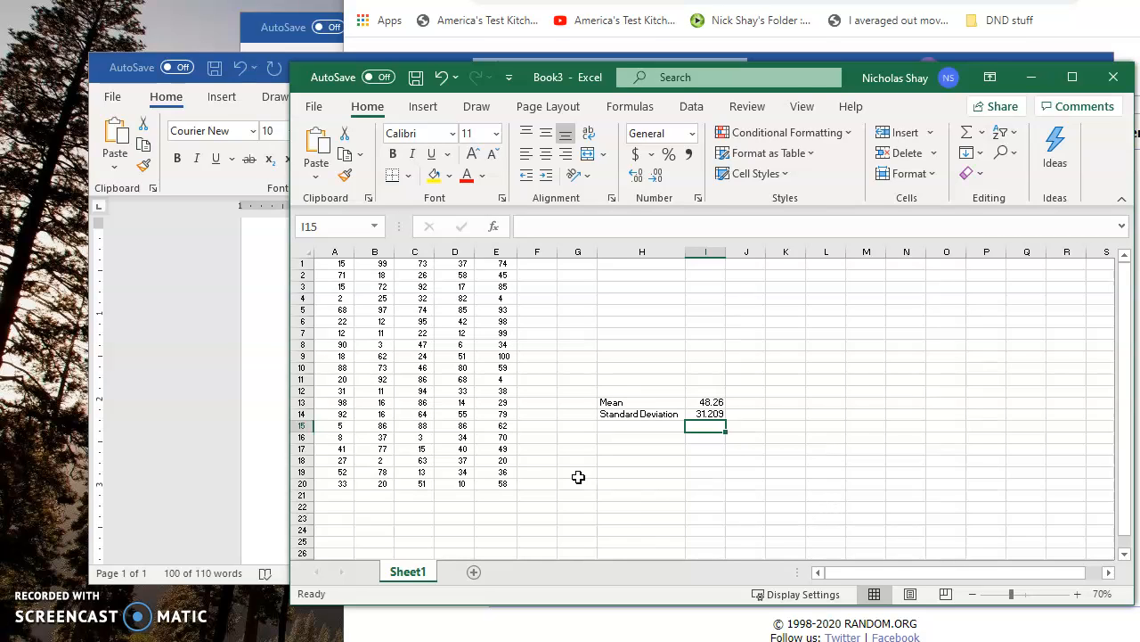
{"action": "left_click", "coordinate": [706, 402]}
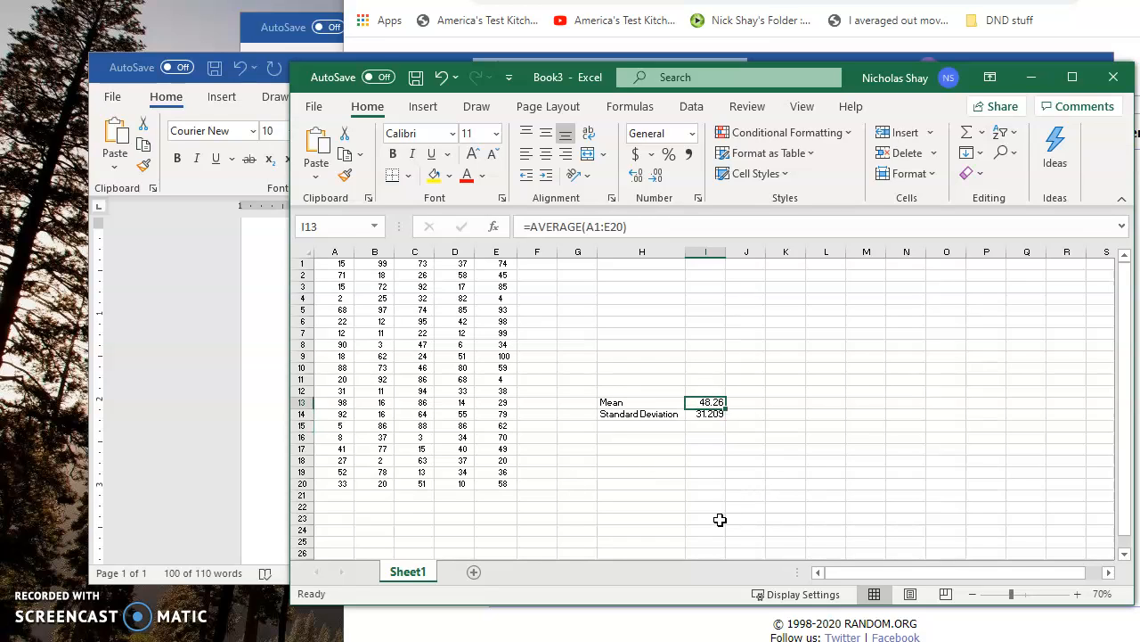
{"action": "left_click", "coordinate": [708, 416]}
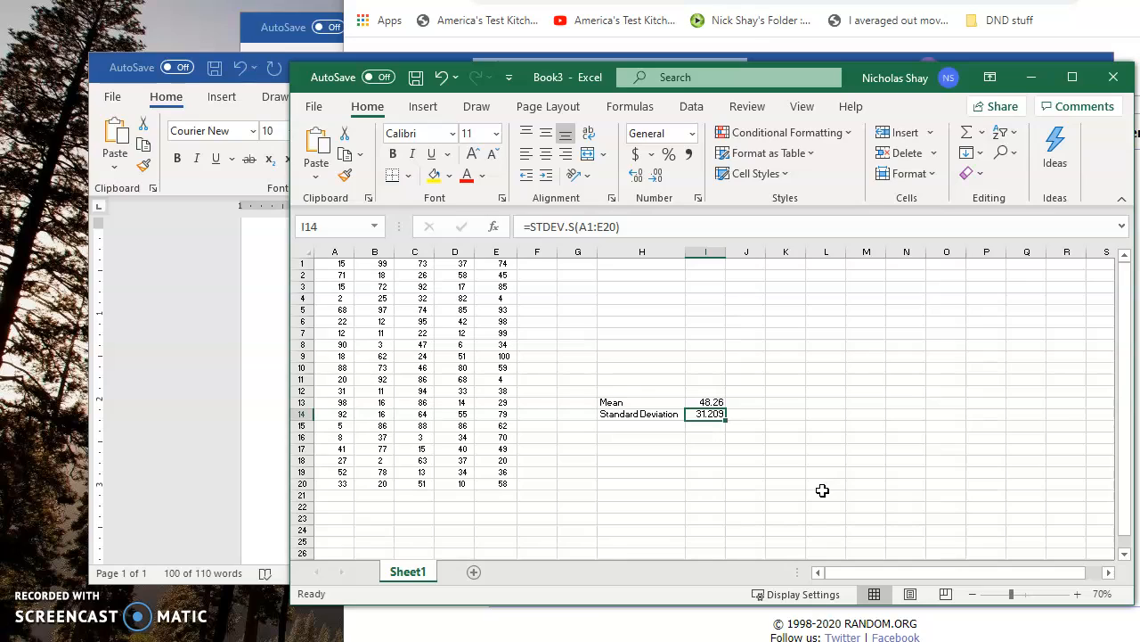